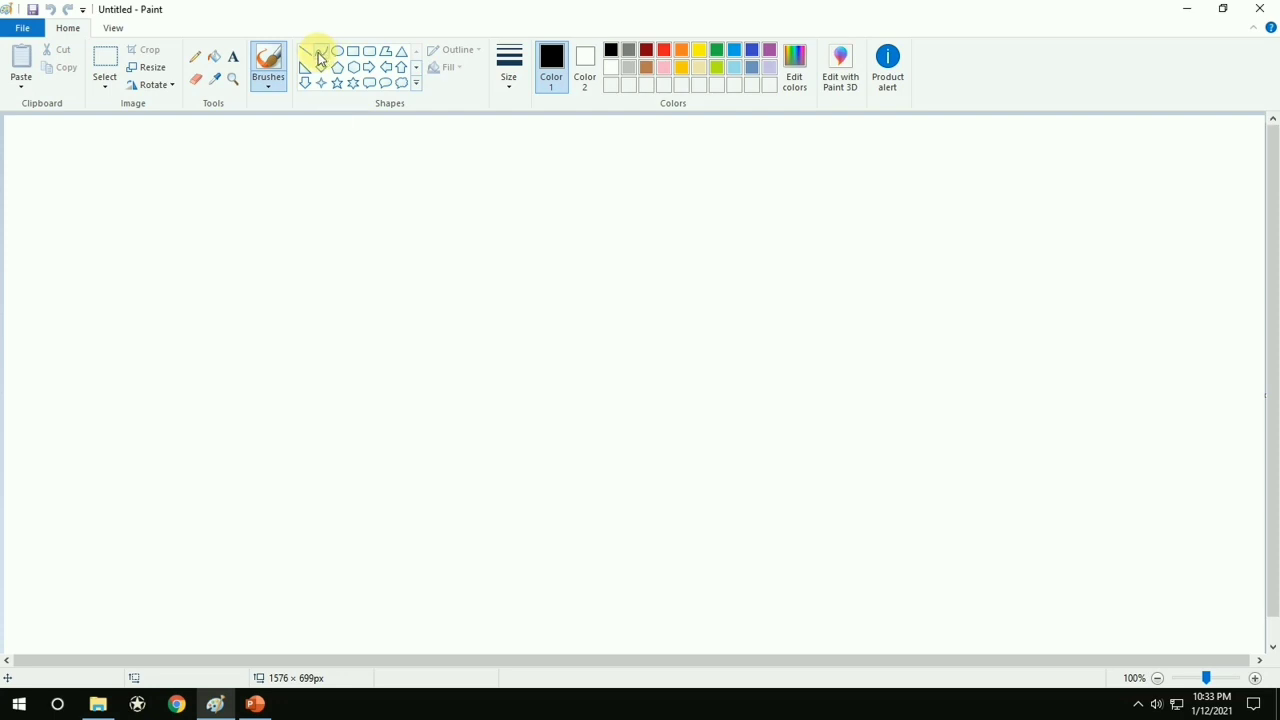
Draw a vertical line about 220 px long with the Curve tool, bend it toward the right, and undo it
click(321, 53)
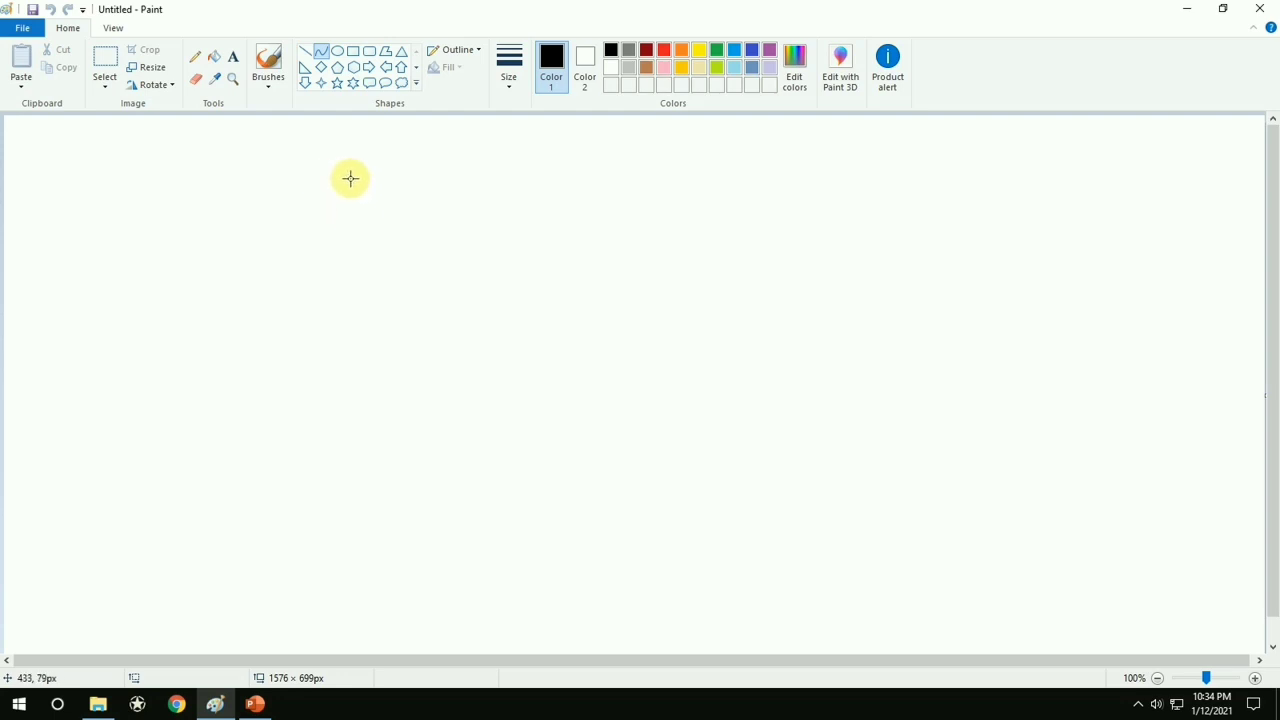
drag(345, 165, 342, 341)
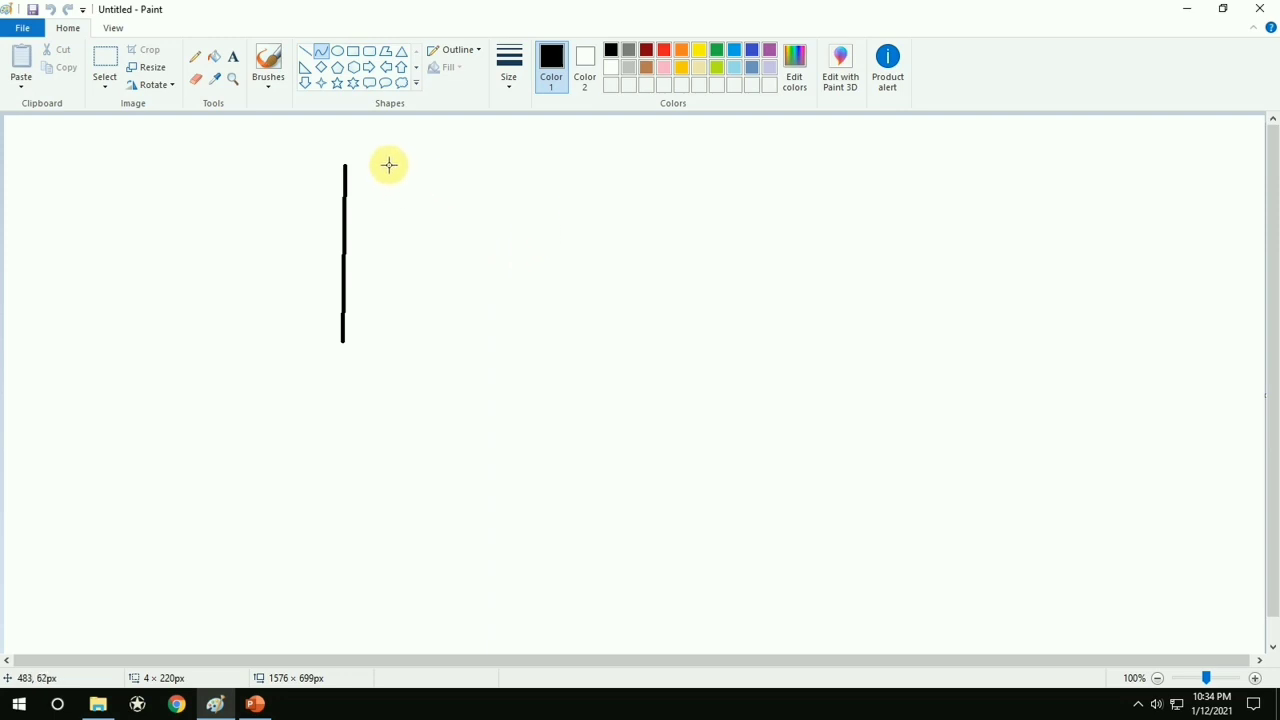
drag(389, 163, 369, 181)
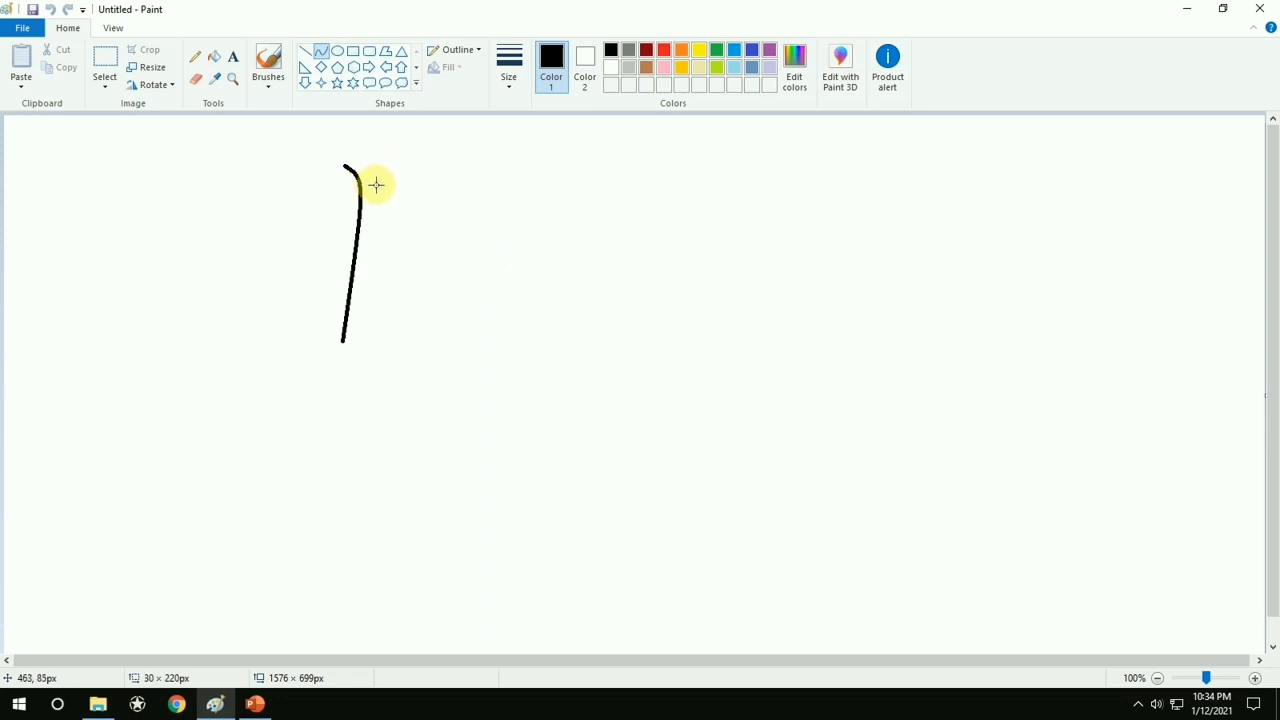
click(429, 263)
key(ctrl+z)
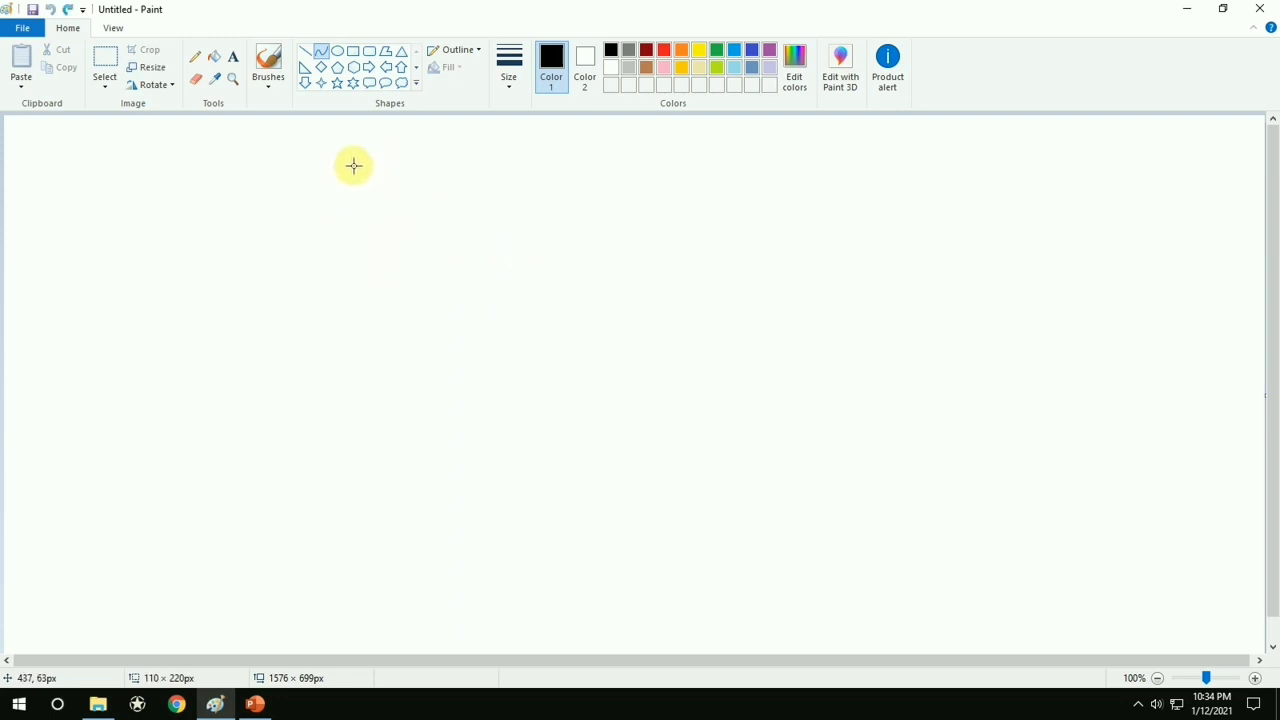
Draw two separate vertical lines about 173 px and 194 px long with the Curve tool, and undo them
drag(331, 160, 333, 298)
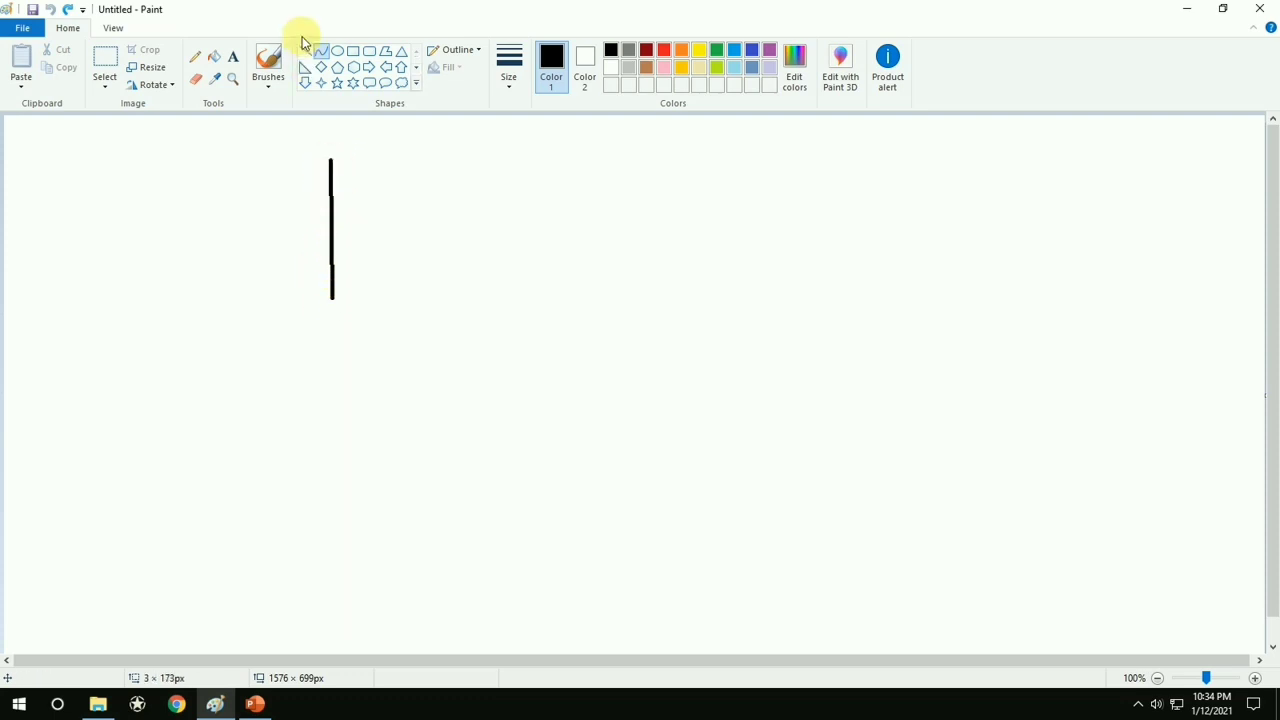
click(318, 53)
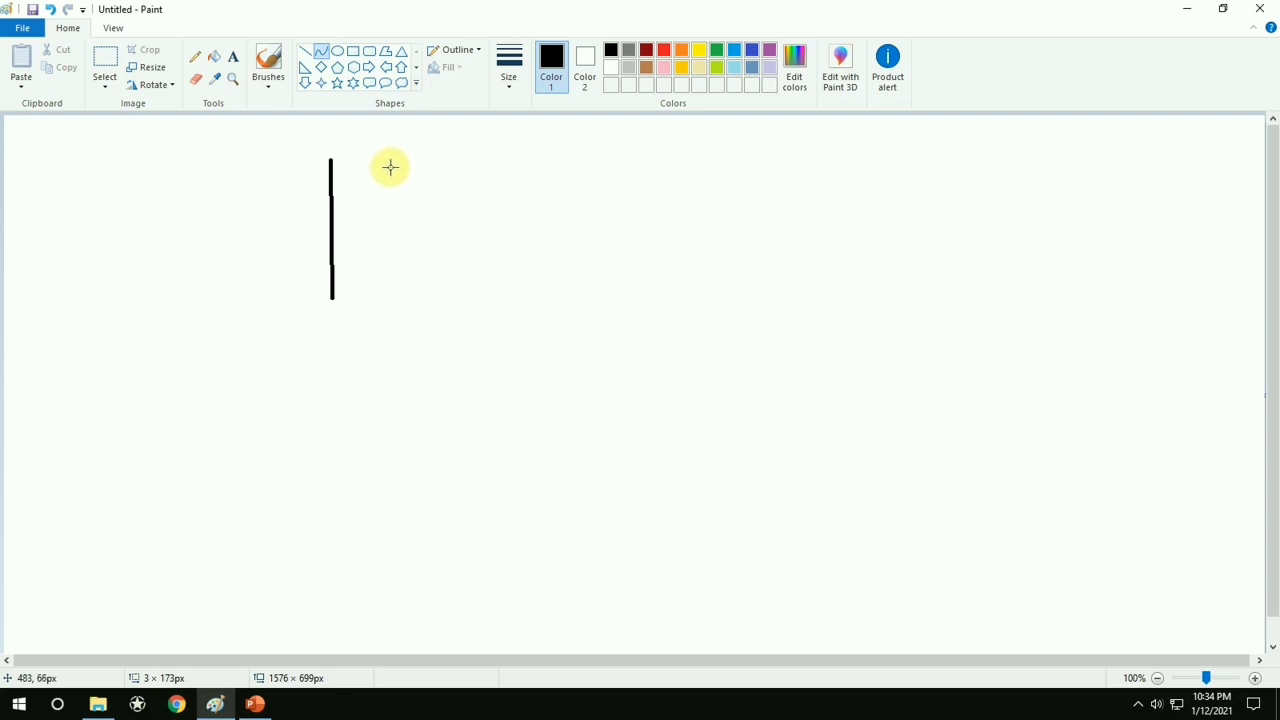
drag(390, 166, 397, 417)
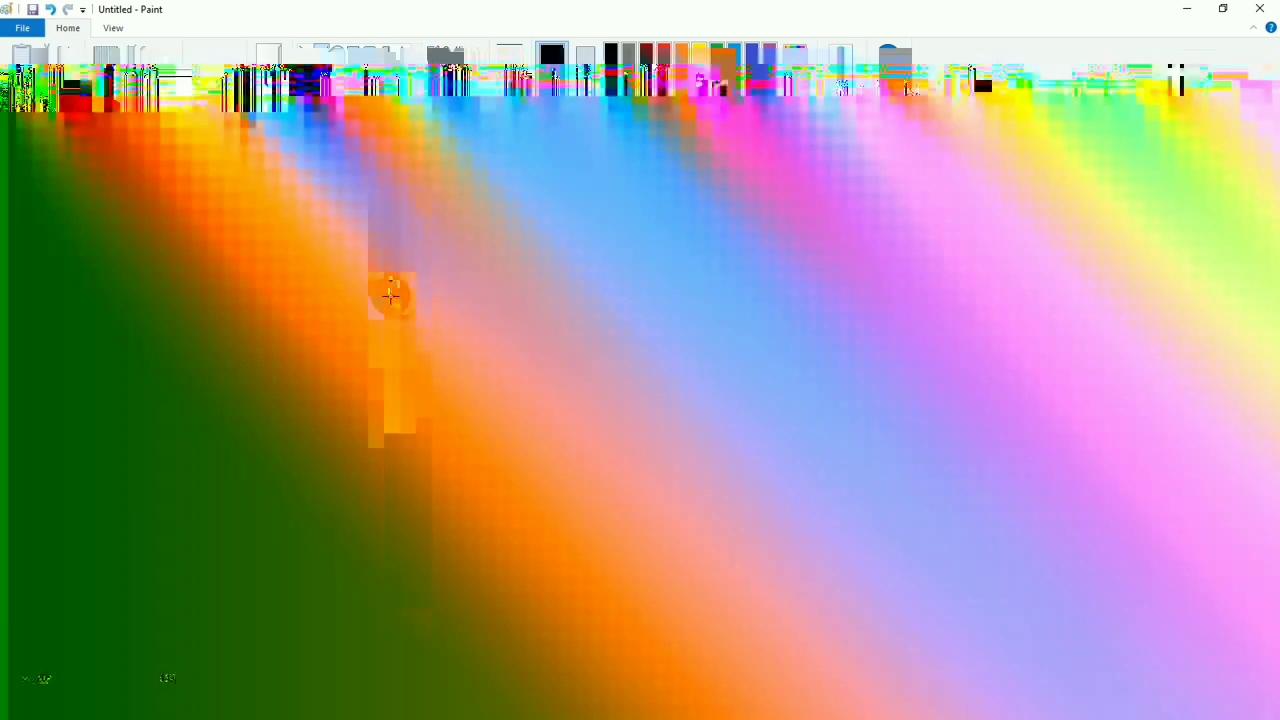
mouse_move(390, 296)
mouse_down()
mouse_move(392, 320)
mouse_move(394, 309)
mouse_up()
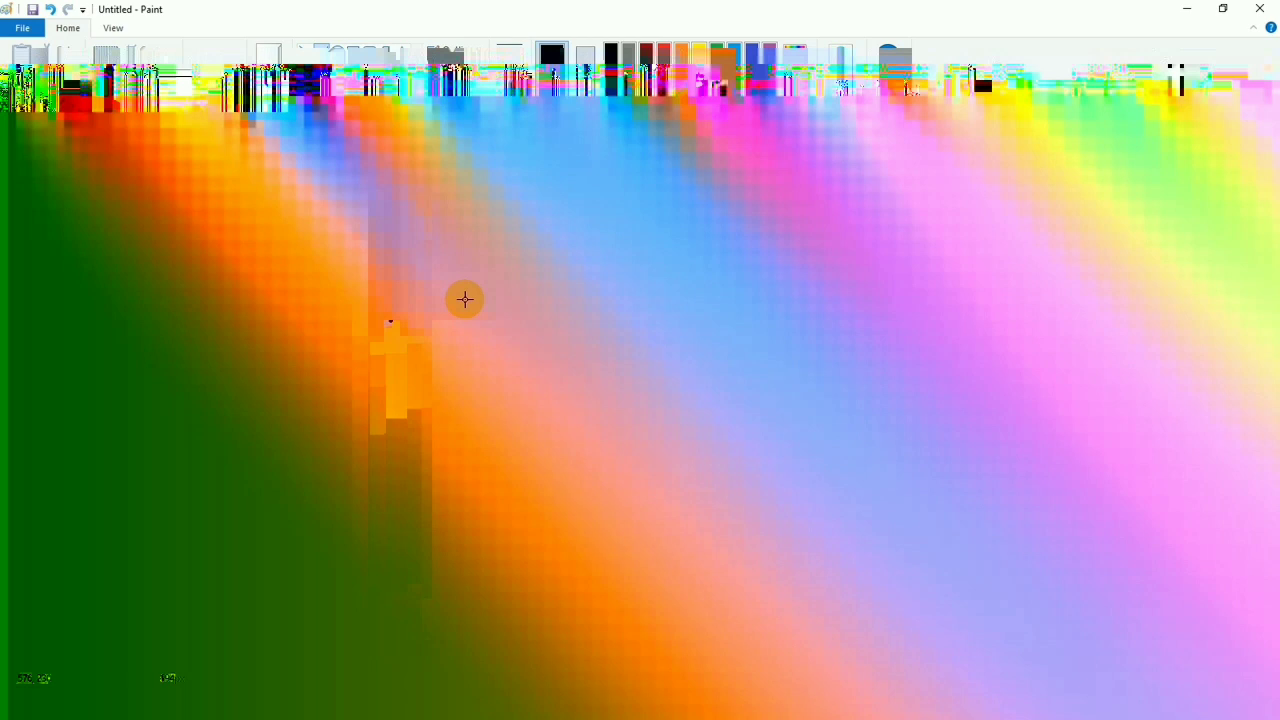
key(ctrl+z)
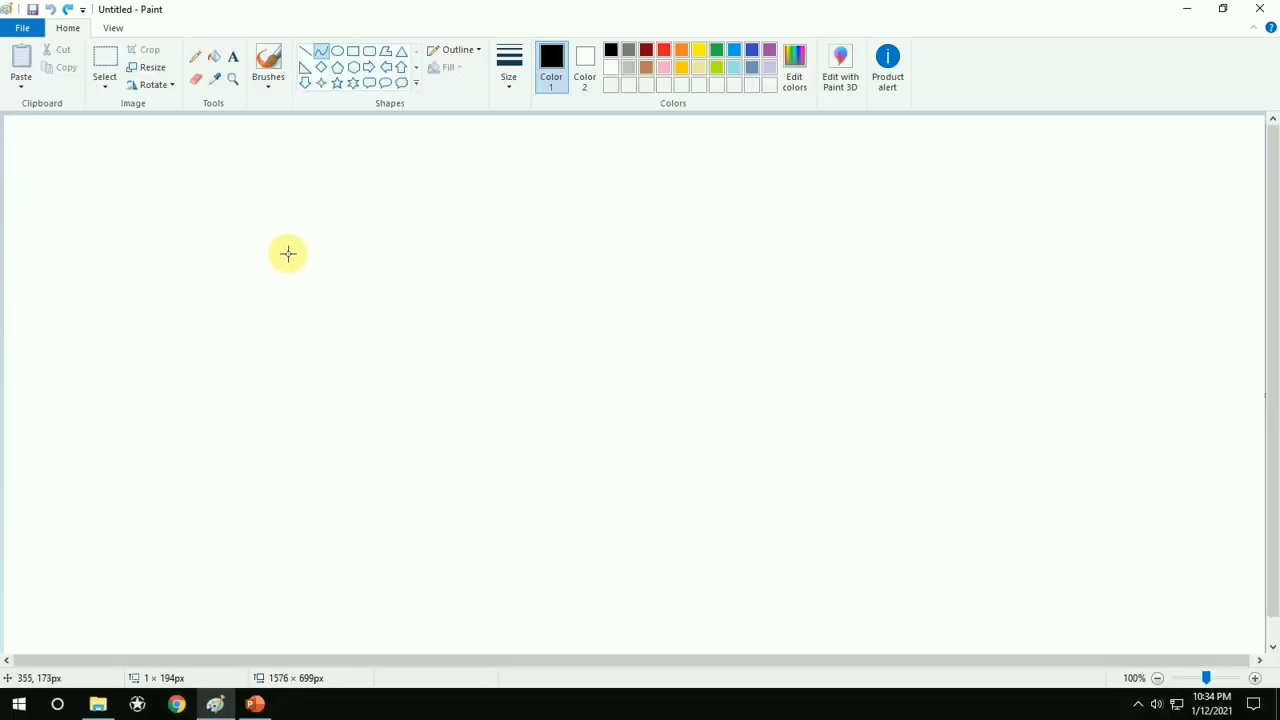
Draw two vertical Curve-tool lines about 220 px and 214 px long, bend the second one leftward, and undo only that second line
drag(283, 183, 282, 359)
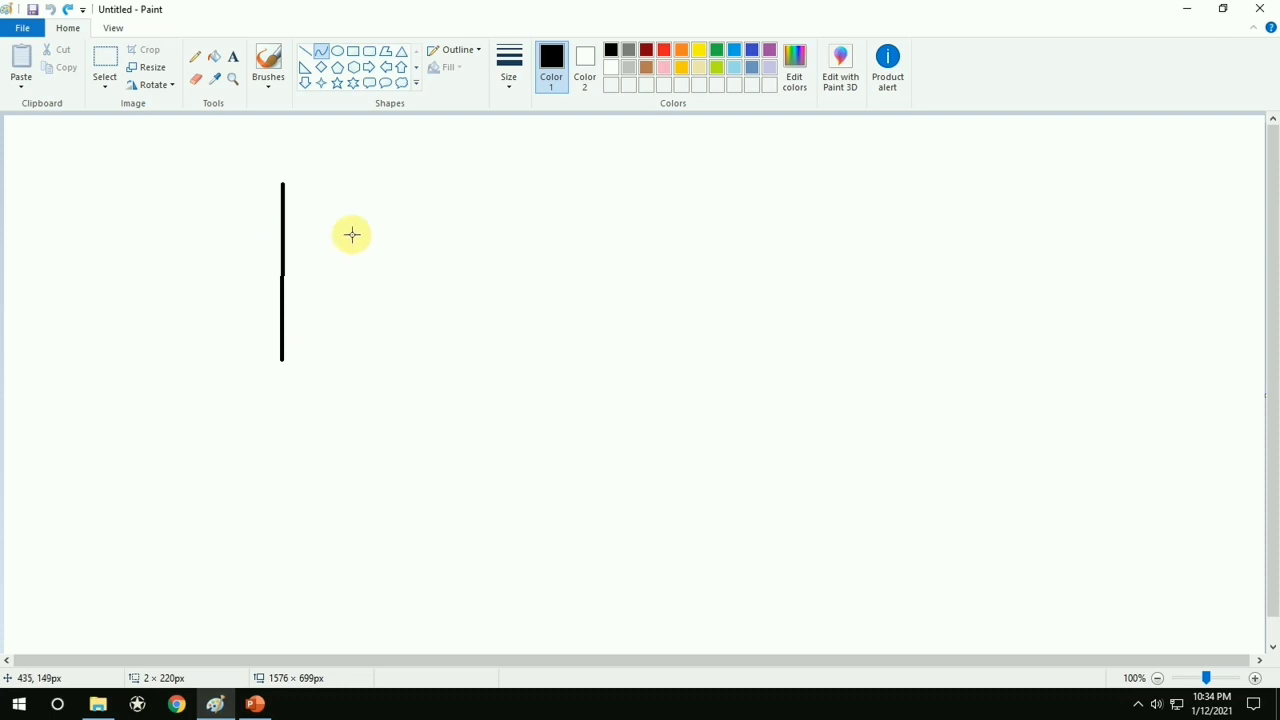
click(305, 53)
click(319, 52)
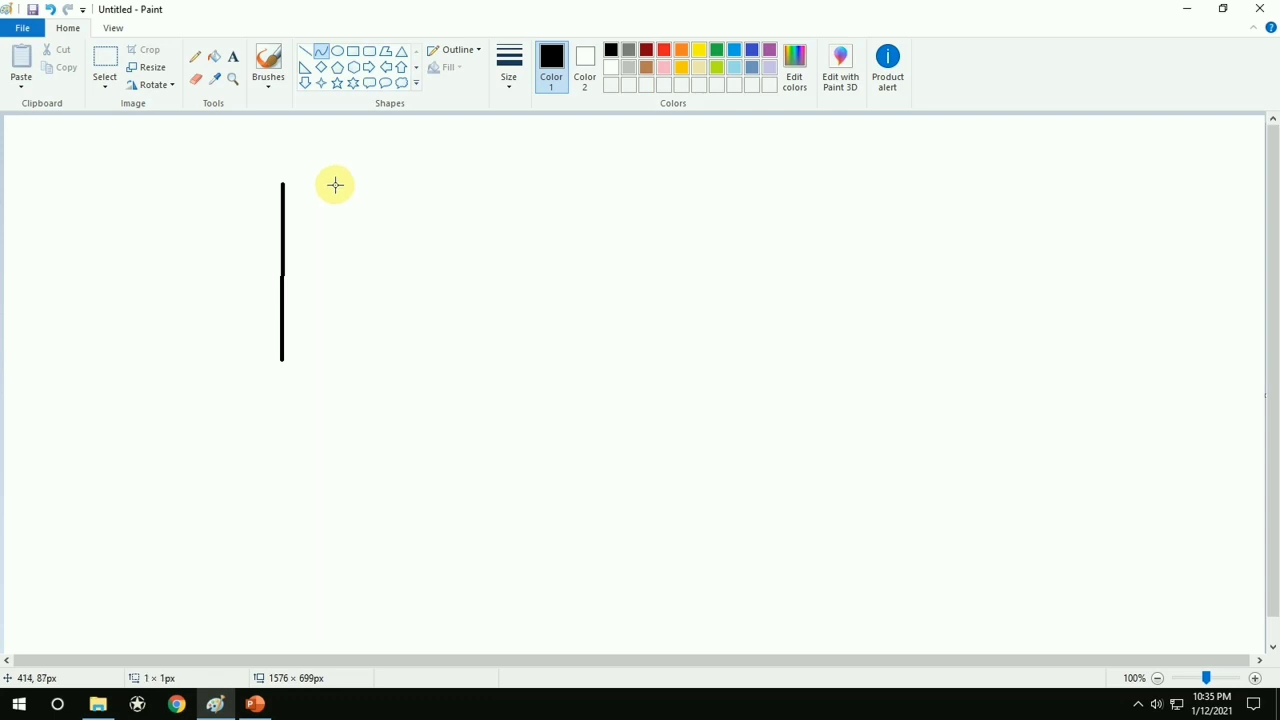
drag(335, 184, 321, 353)
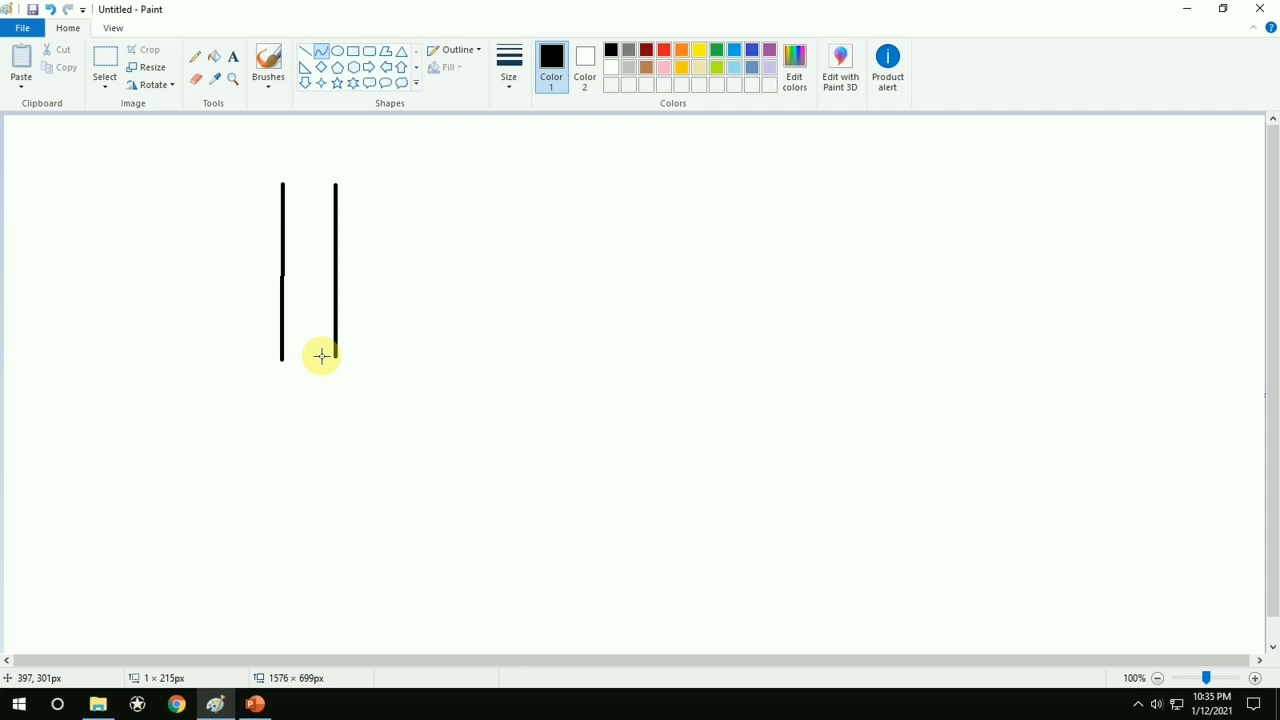
drag(321, 356, 322, 336)
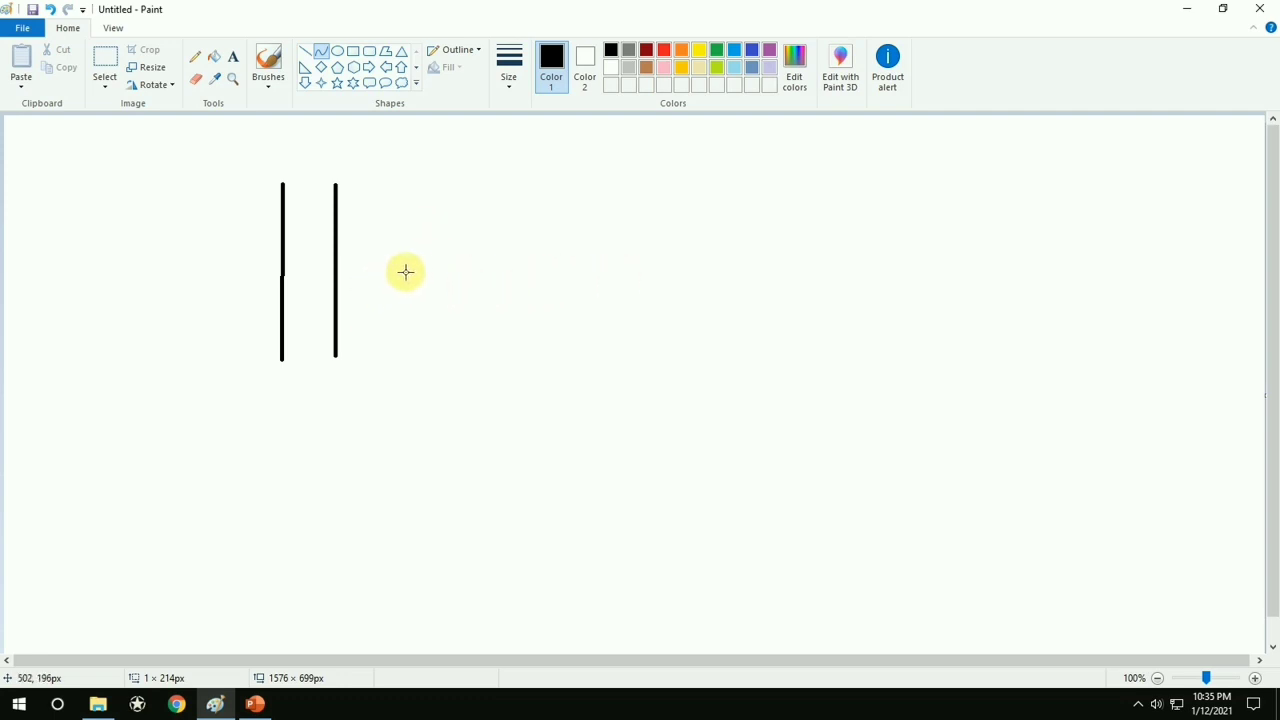
drag(410, 253, 323, 279)
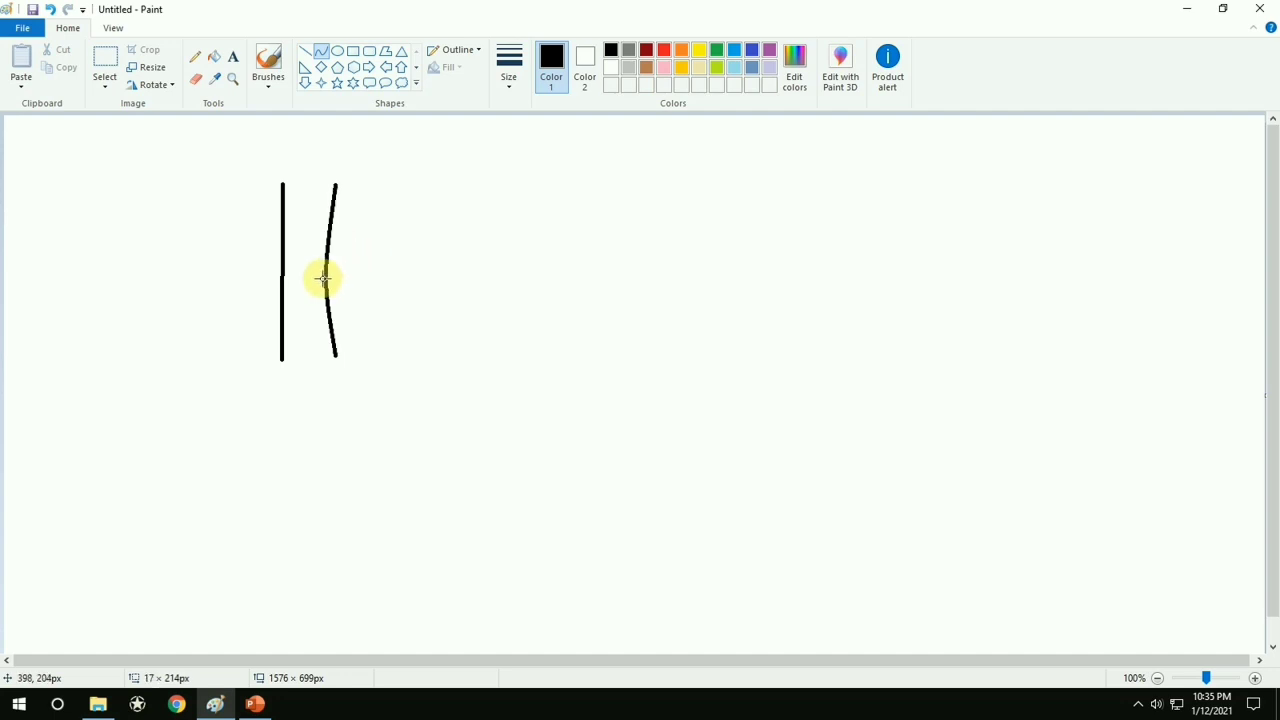
key(ctrl+z)
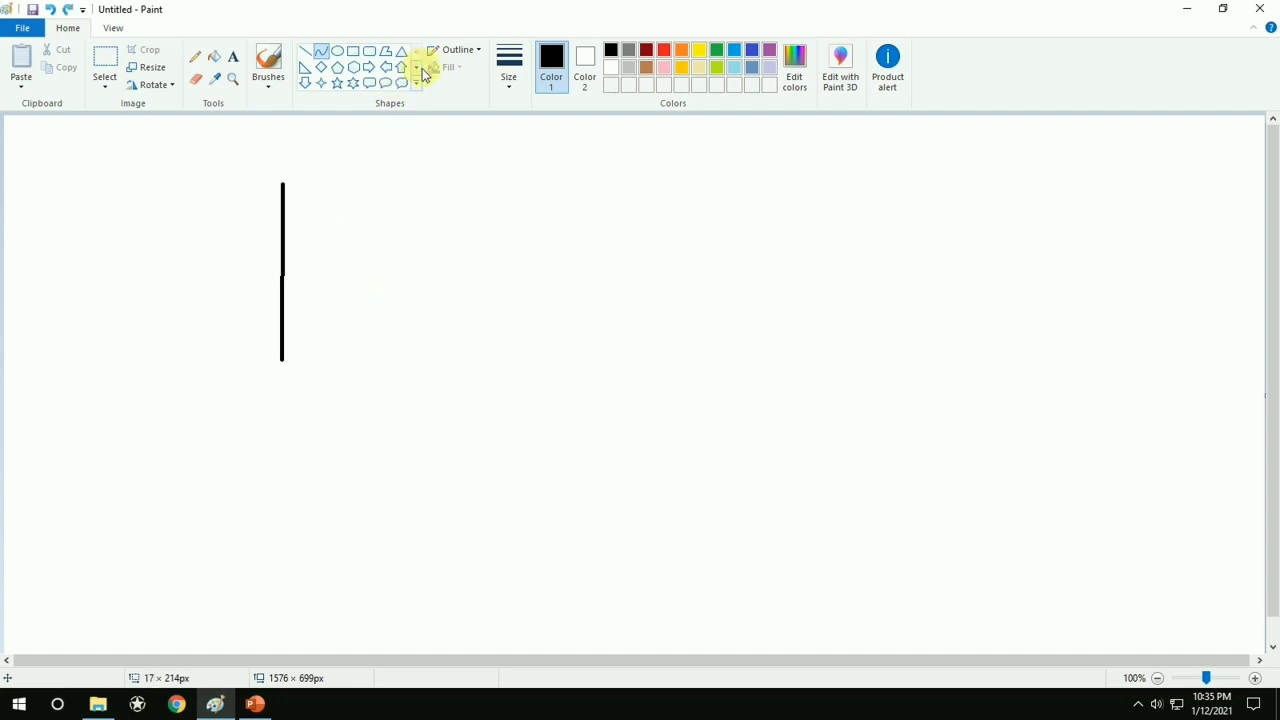
Draw two horizontal Curve-tool lines about 325 px and 432 px long beside the vertical line, and undo all lines to clear the canvas
mouse_move(377, 249)
mouse_down()
mouse_move(643, 263)
mouse_move(639, 249)
mouse_up()
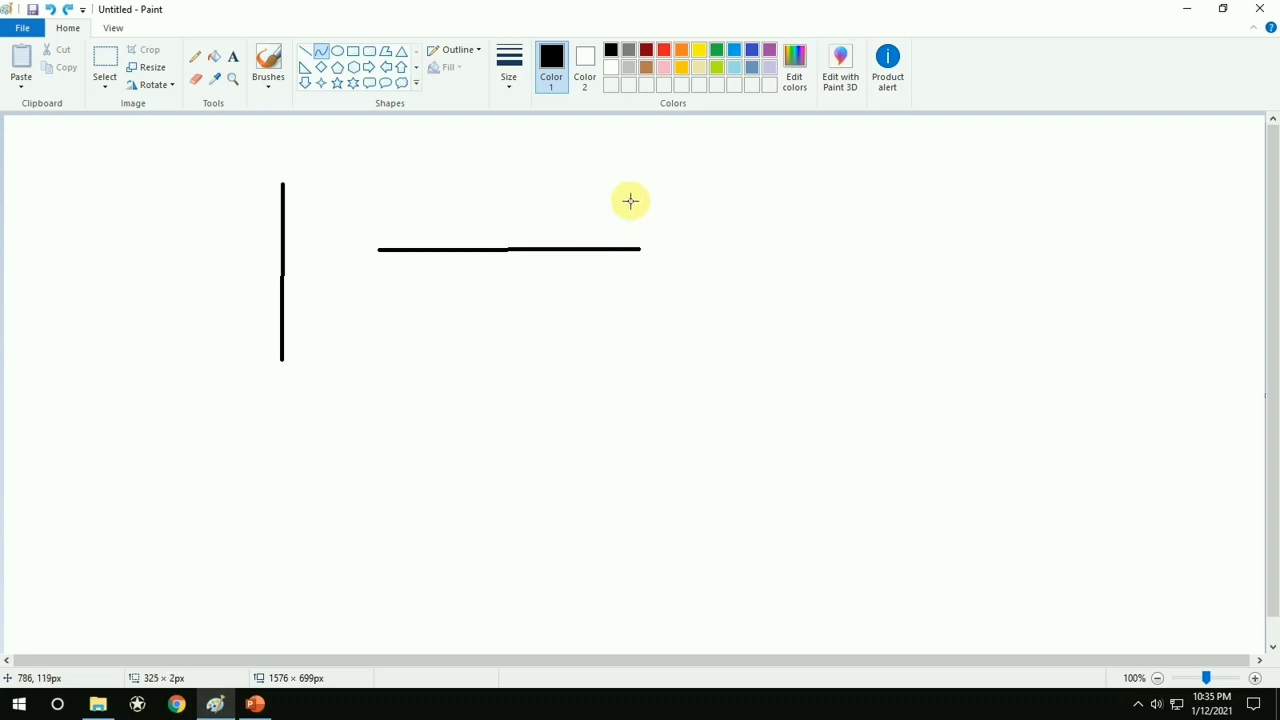
click(325, 56)
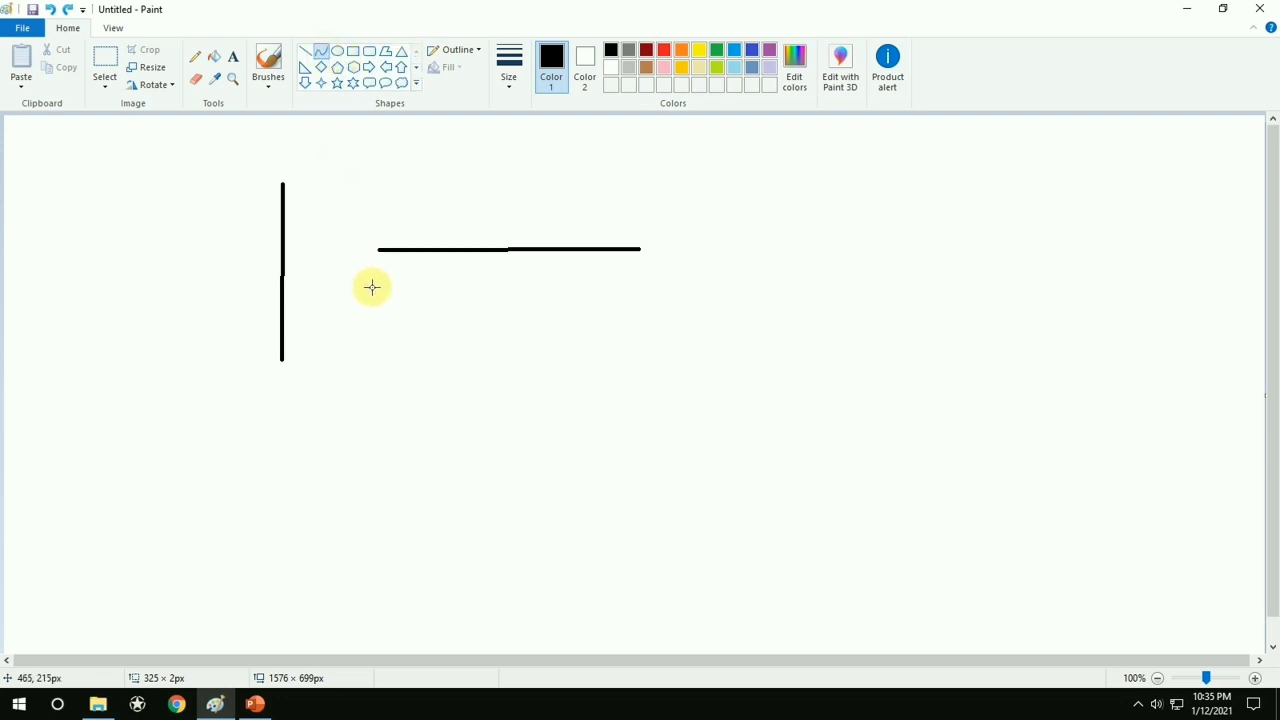
drag(371, 286, 449, 249)
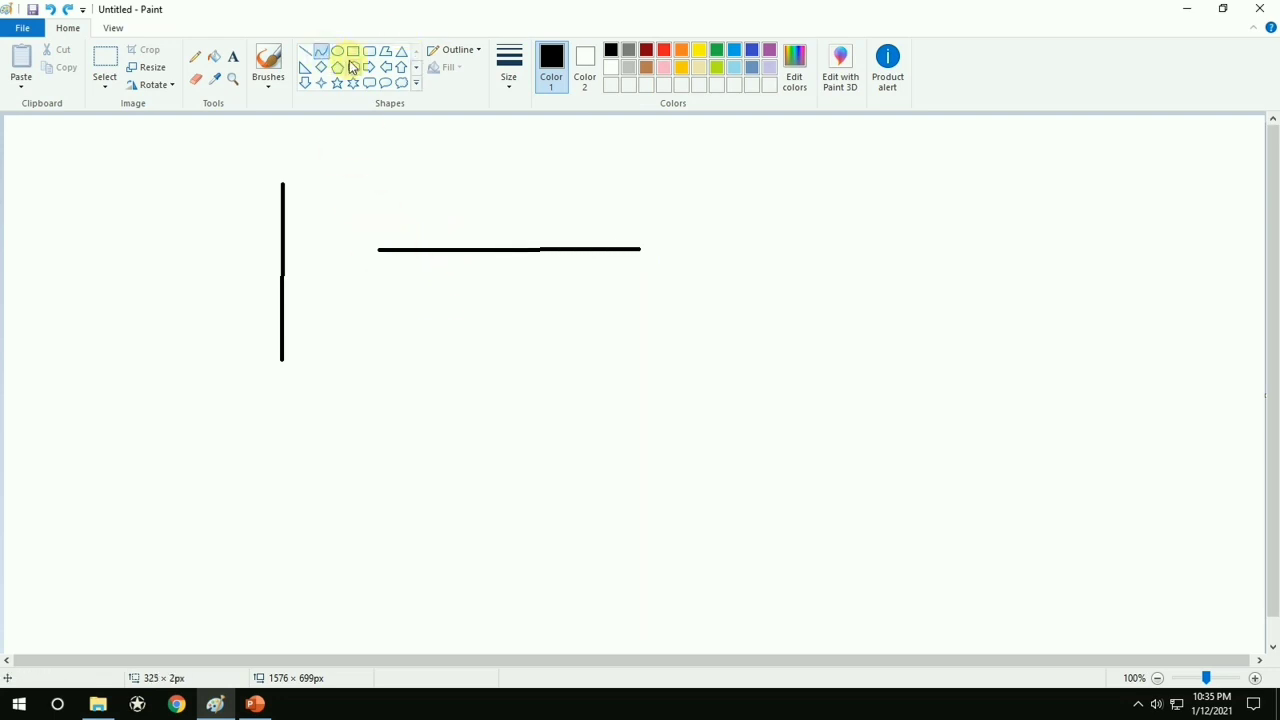
drag(384, 290, 728, 320)
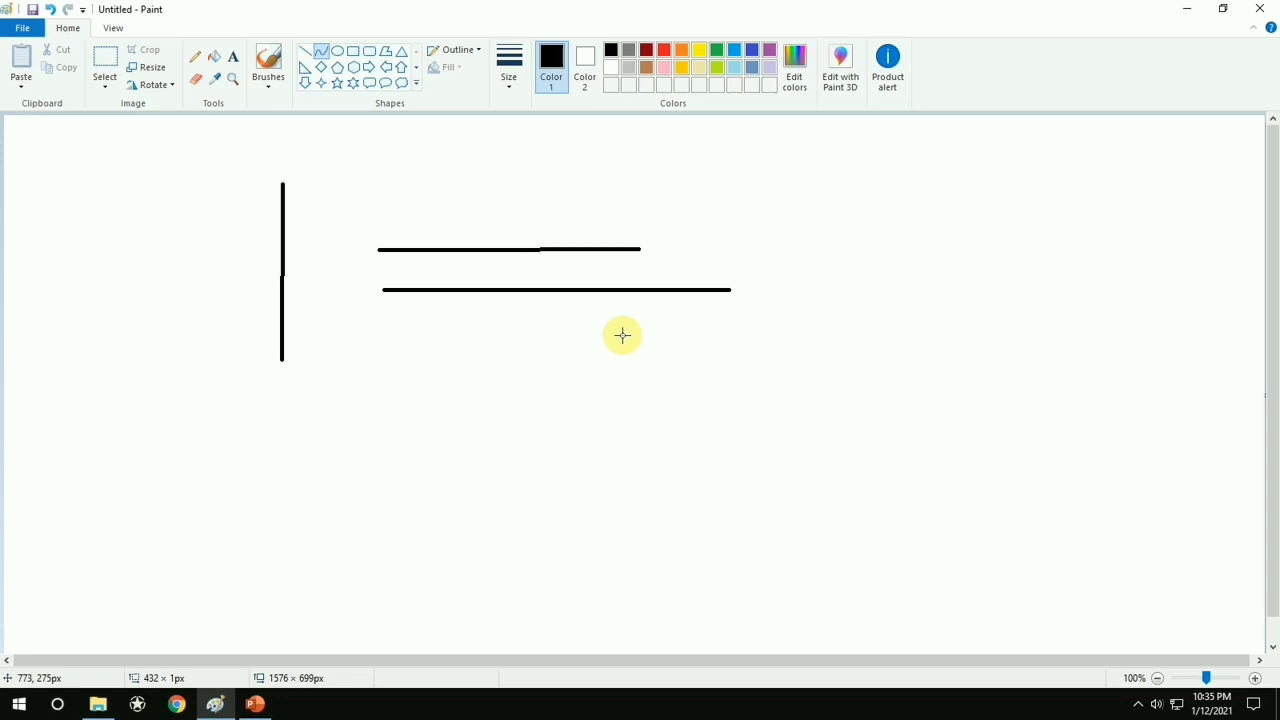
key(ctrl+z)
key(ctrl+z)
key(ctrl+z)
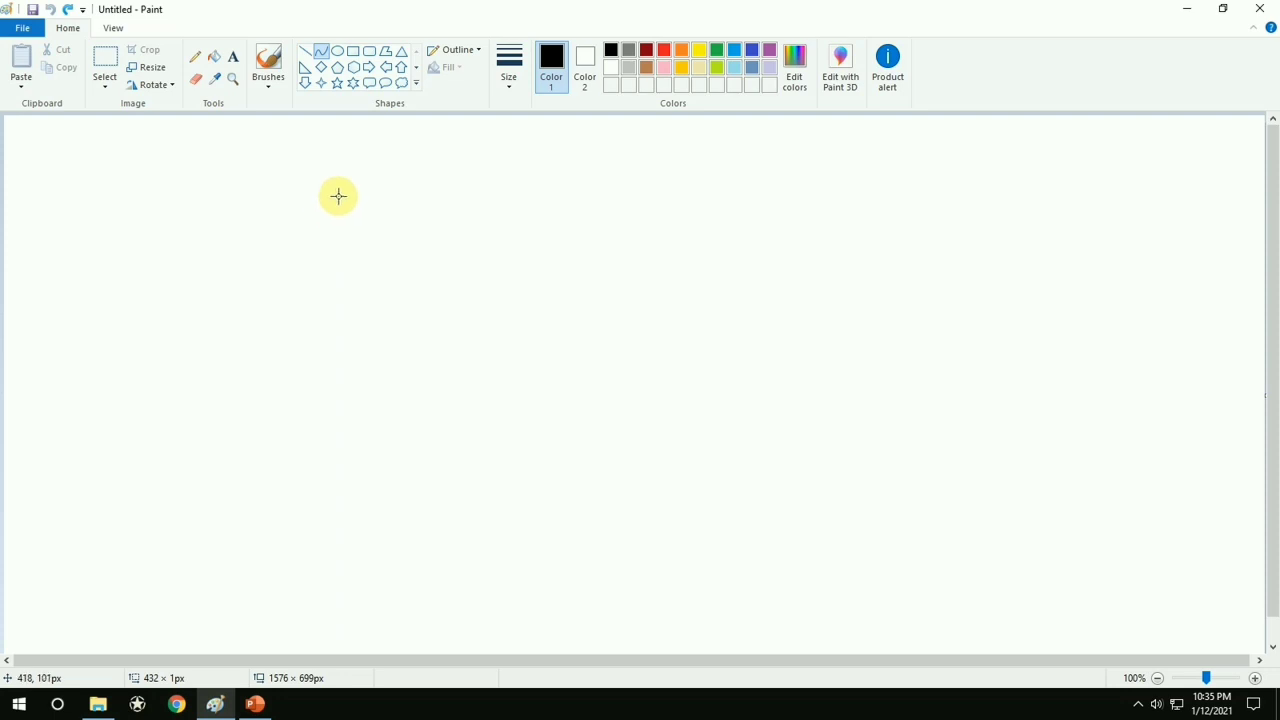
Draw a horizontal wavy curve about 474 px wide that dips on its left part and rises on its right part
drag(325, 221, 704, 271)
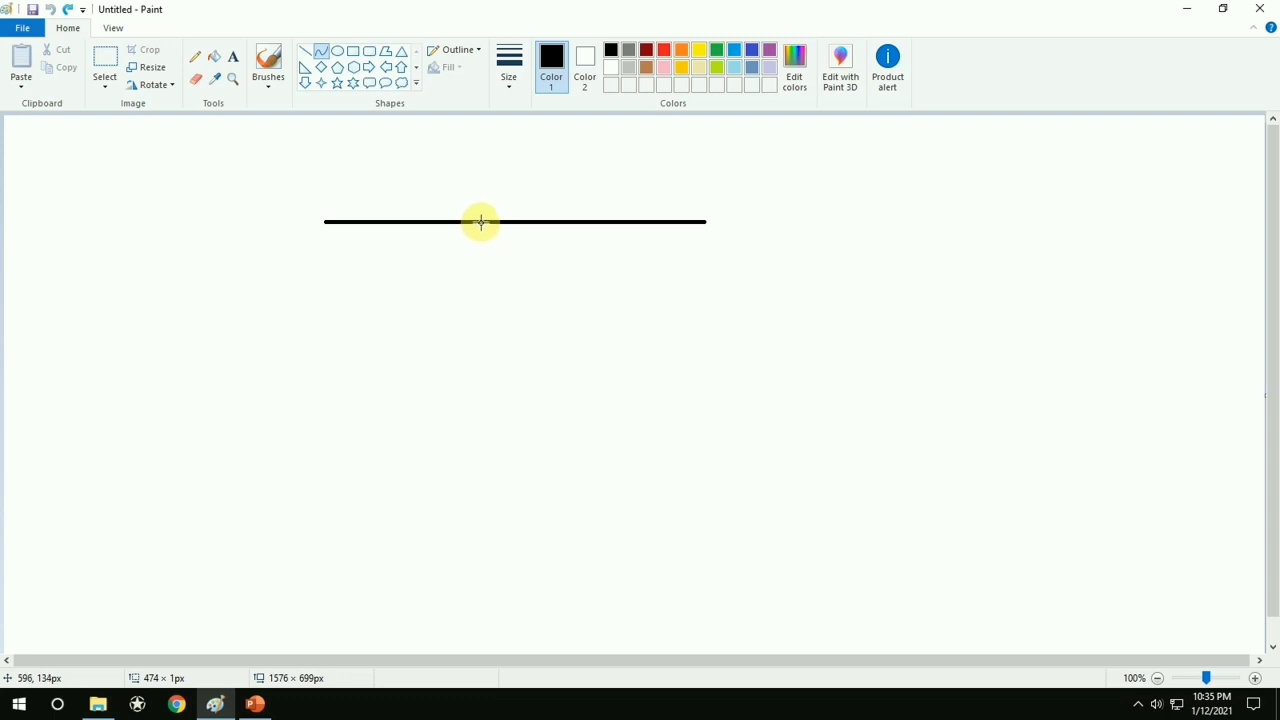
drag(481, 221, 423, 154)
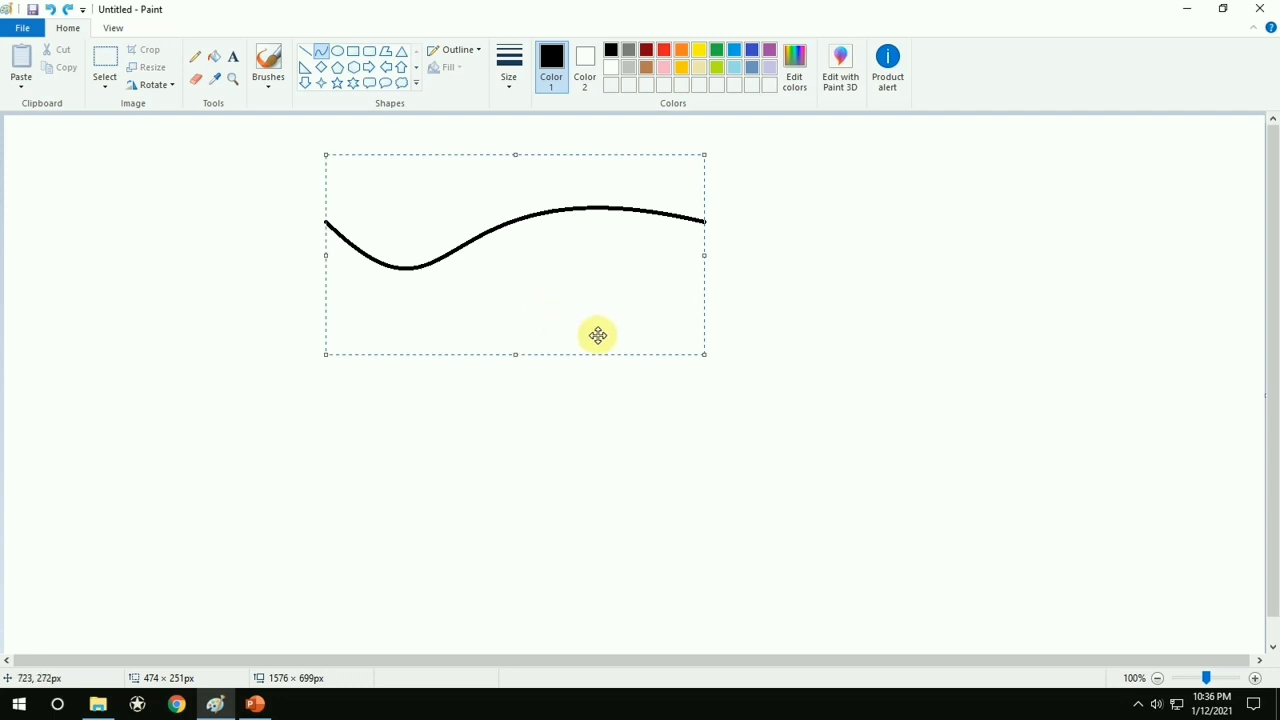
click(765, 316)
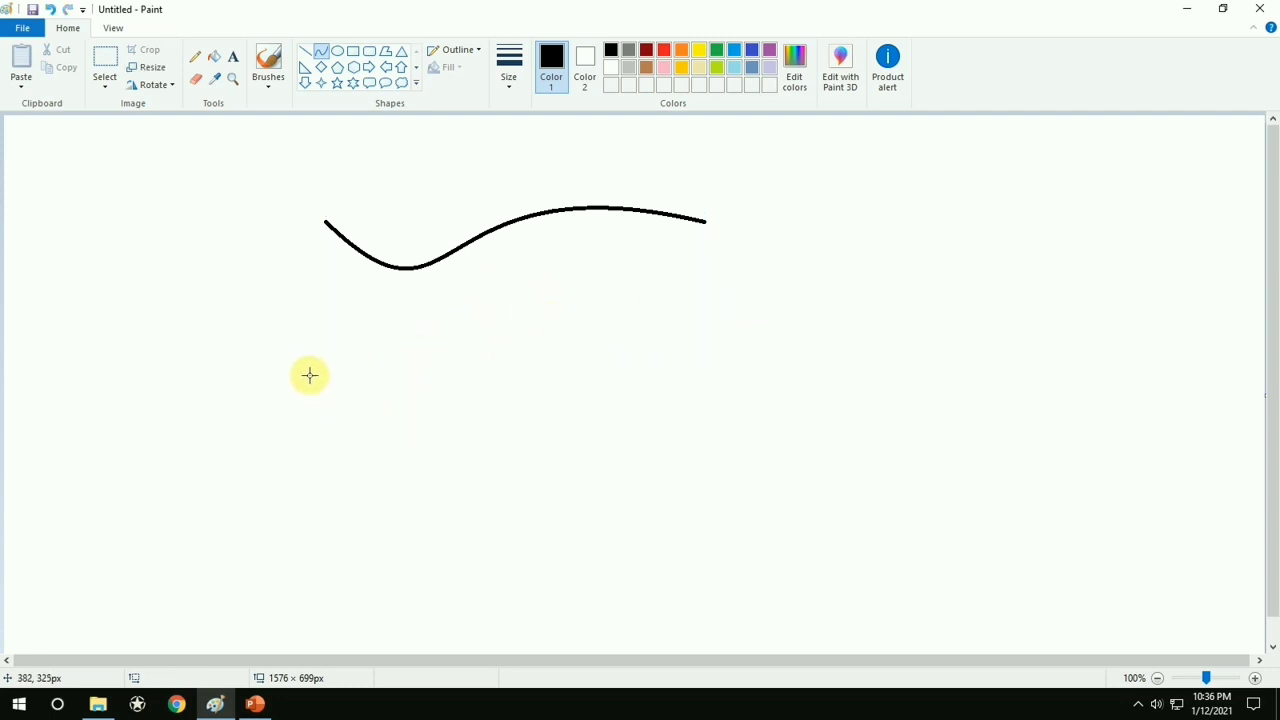
Draw a second horizontal wavy curve about 563 px wide below the first, and undo both curves
drag(307, 374, 757, 414)
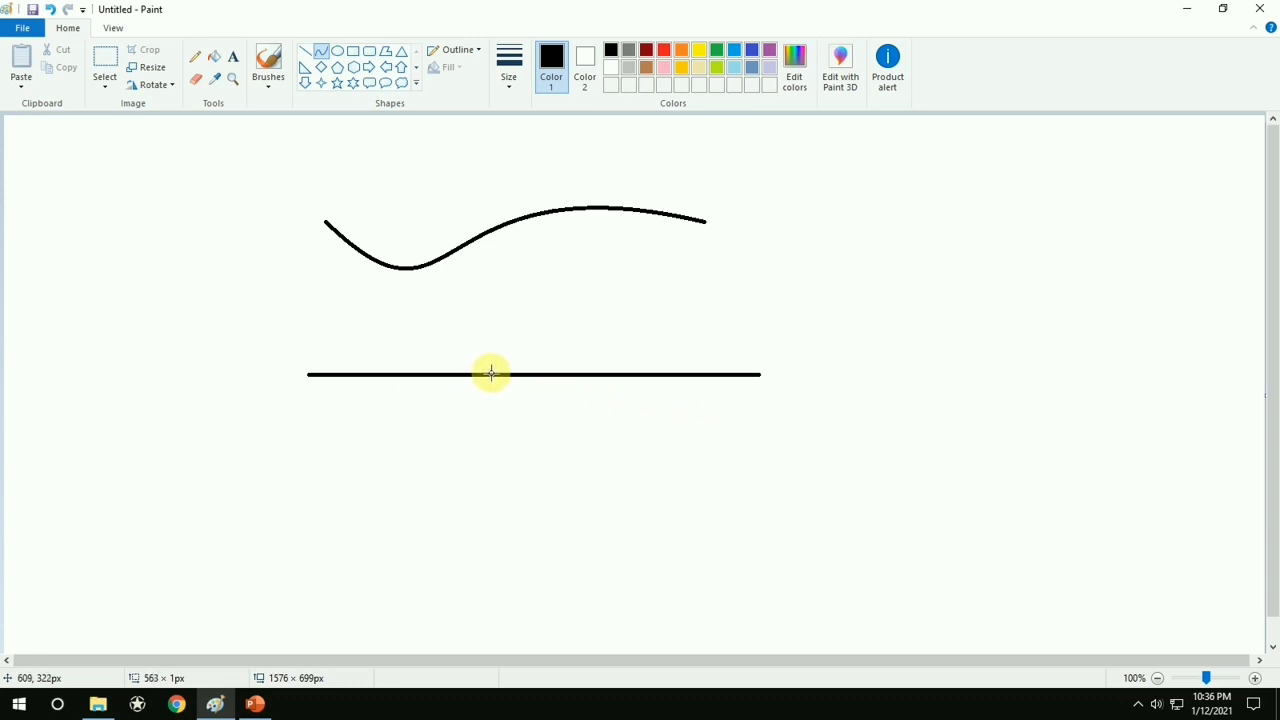
drag(491, 374, 482, 497)
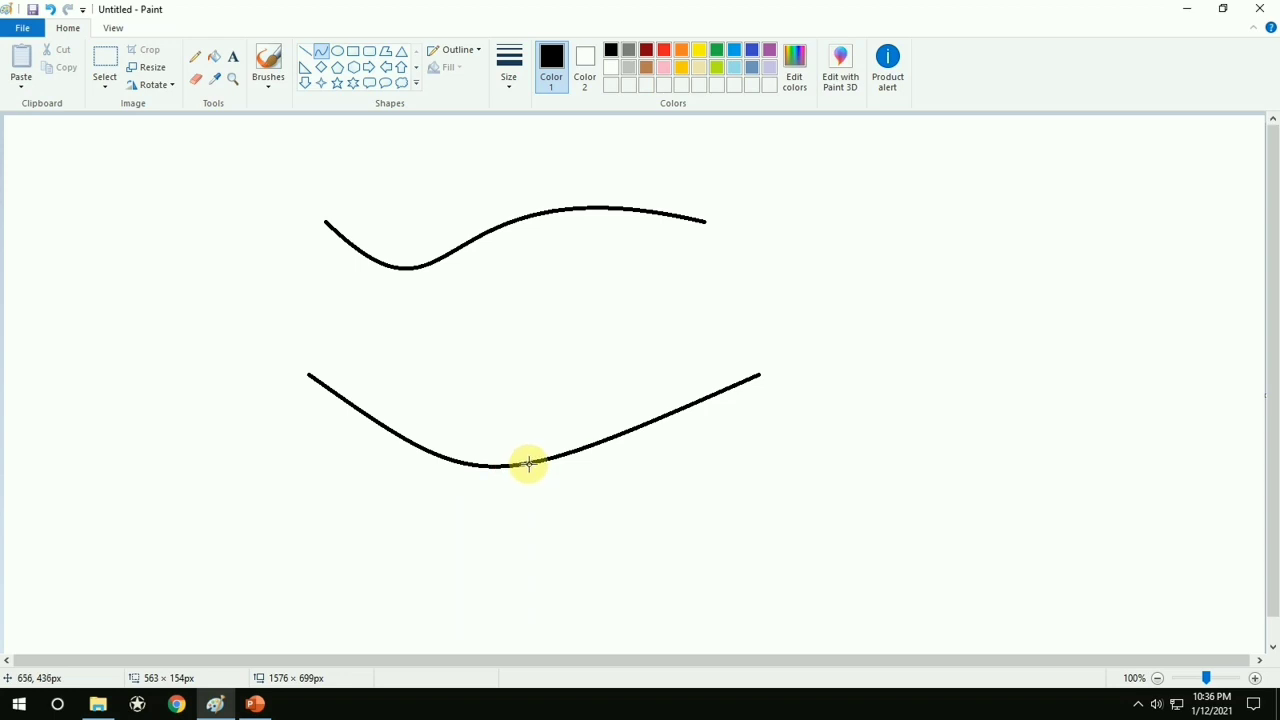
drag(528, 463, 497, 256)
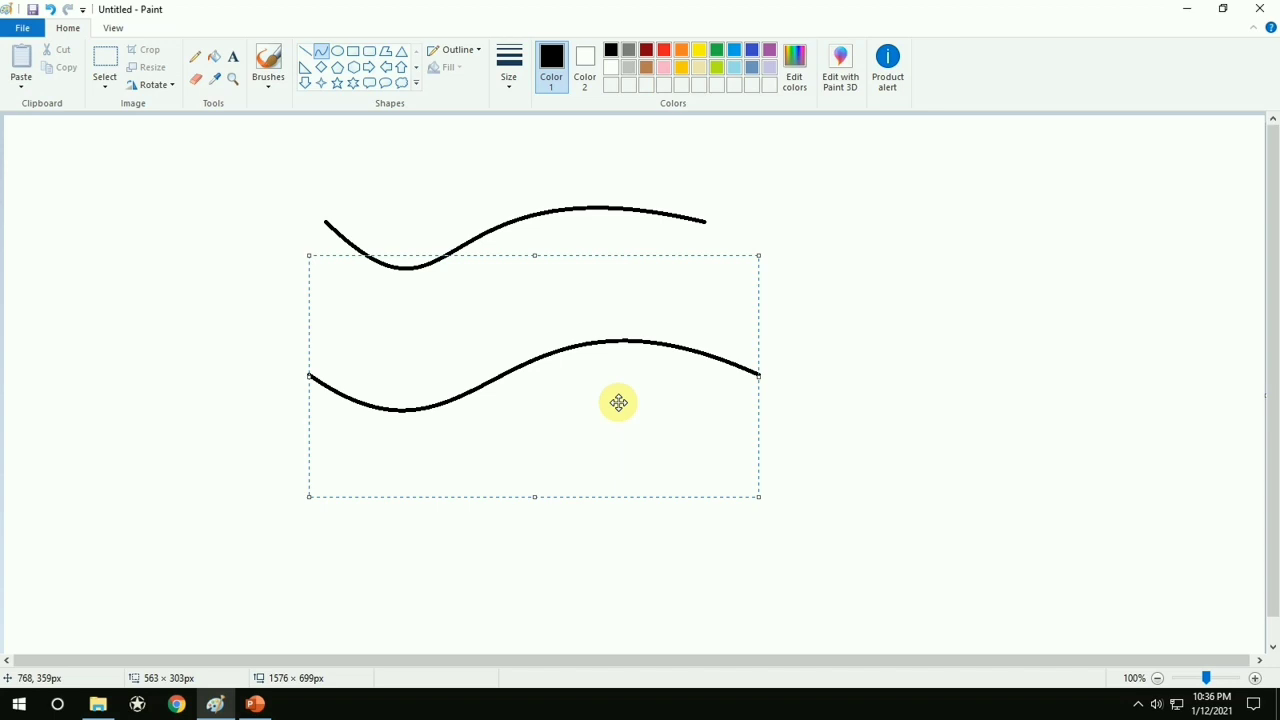
key(ctrl+z)
key(ctrl+z)
Draw a vertical S-shaped curve about 394 px tall, bending its upper part left and its lower part right
drag(281, 155, 281, 470)
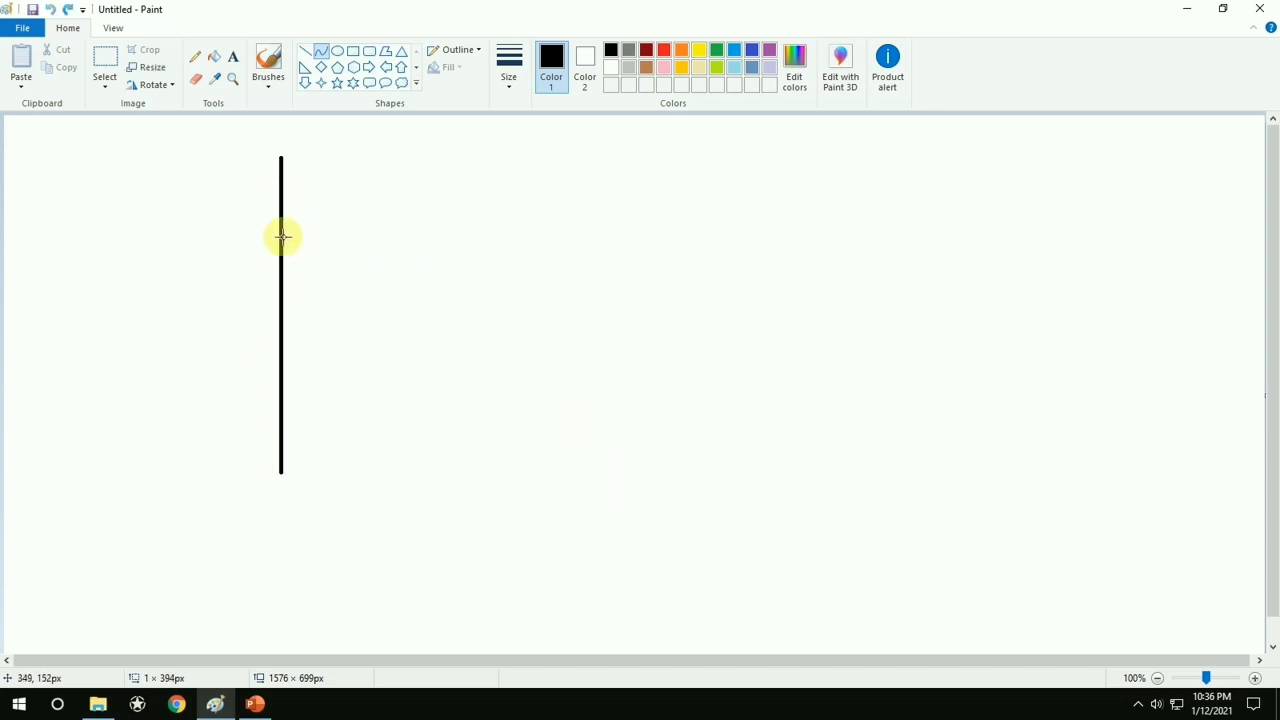
drag(282, 236, 394, 337)
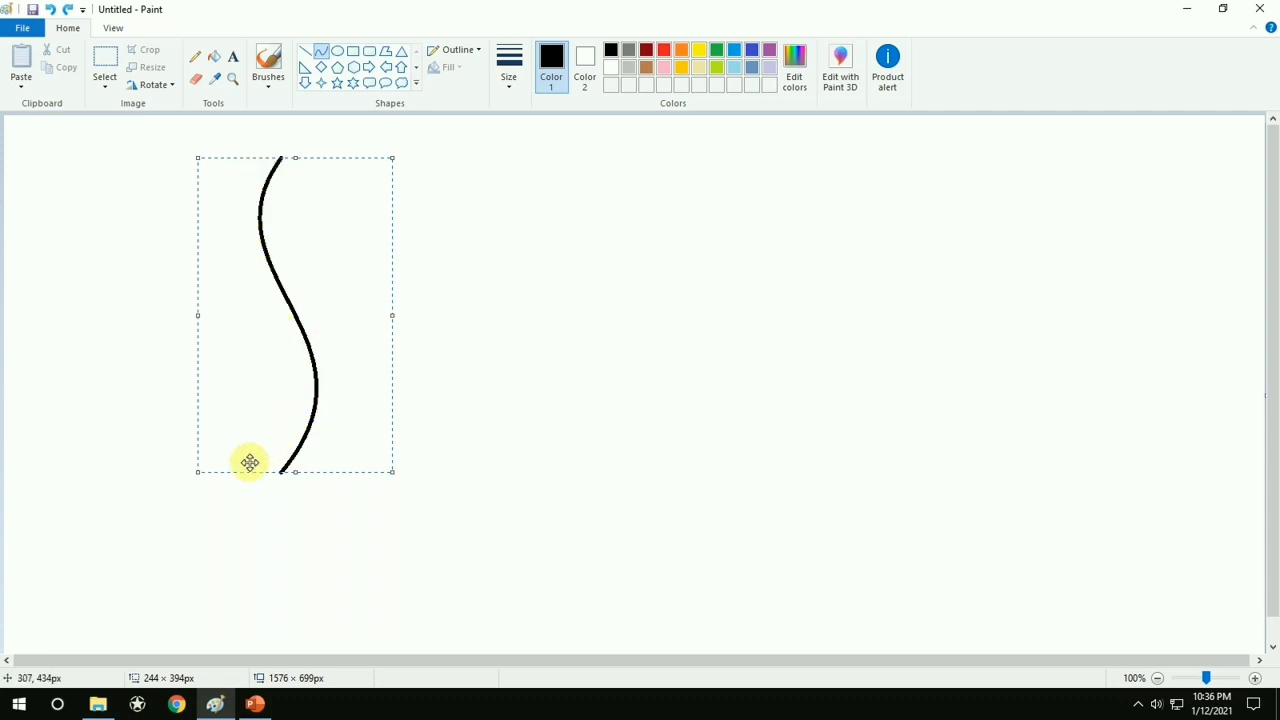
click(569, 281)
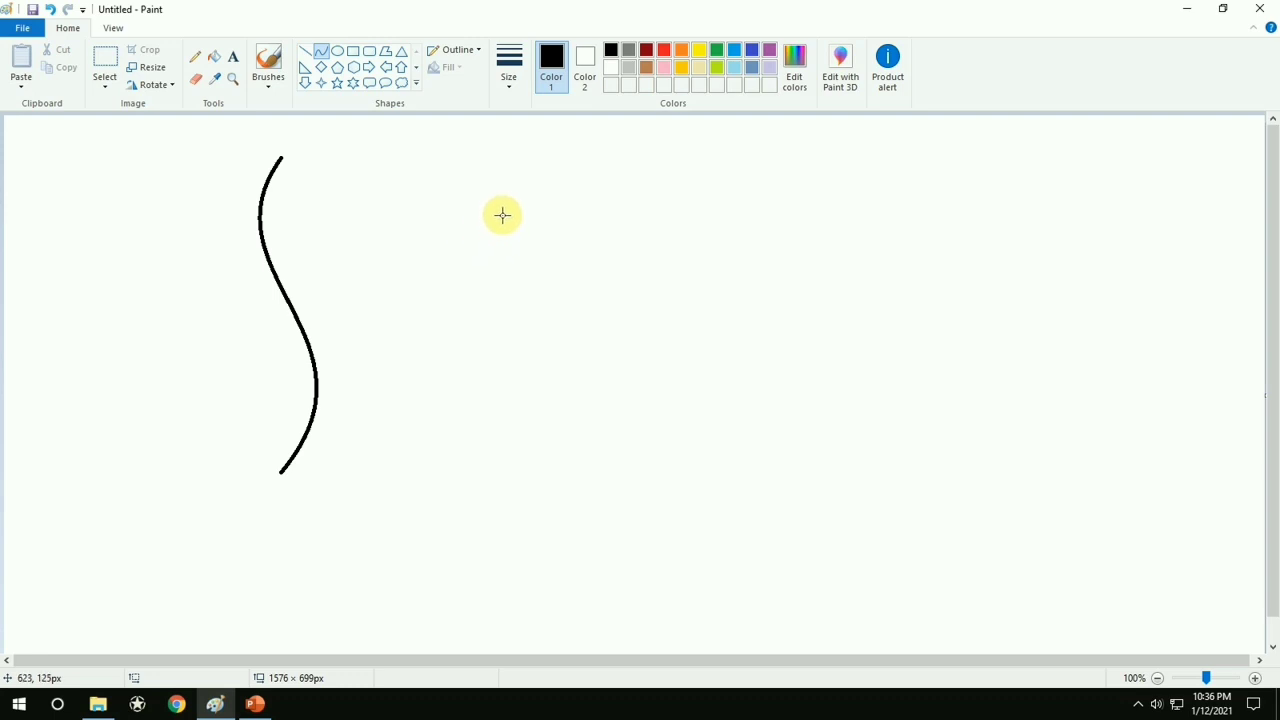
Draw a second vertical S-shaped curve about 351 px tall right of the first, and undo both curves
drag(501, 160, 493, 430)
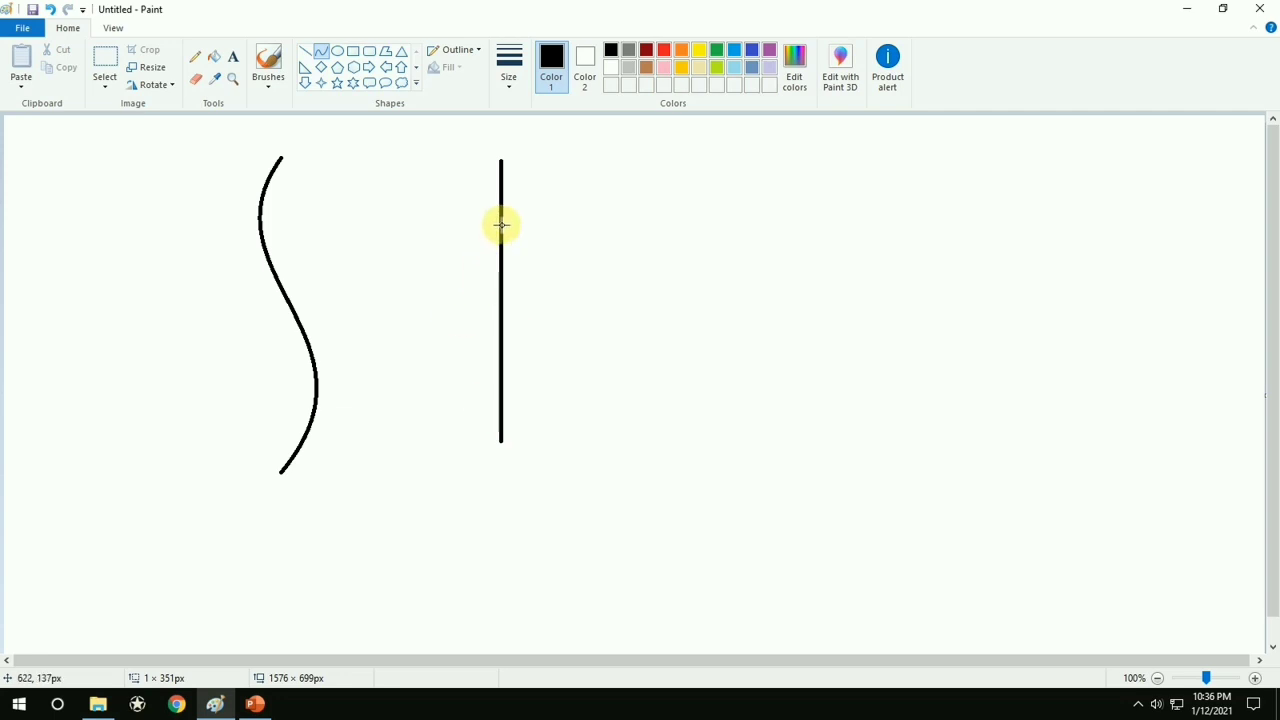
drag(501, 224, 578, 322)
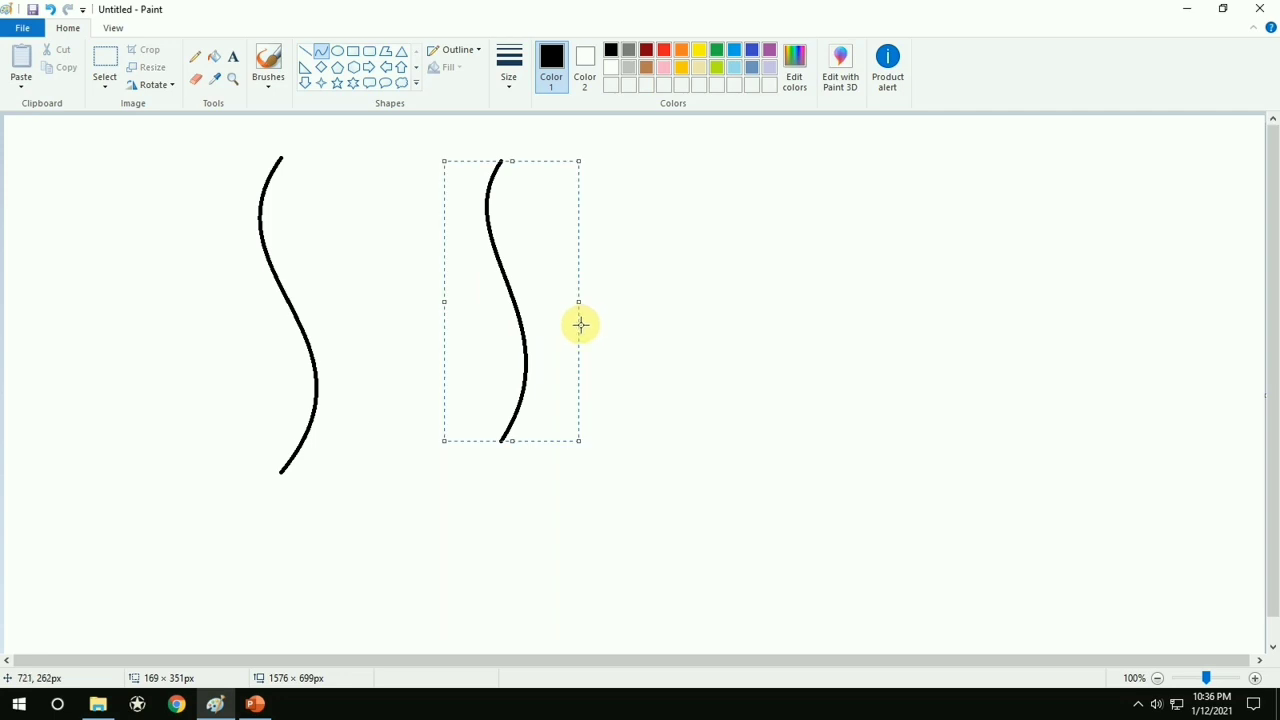
key(ctrl+z)
key(ctrl+z)
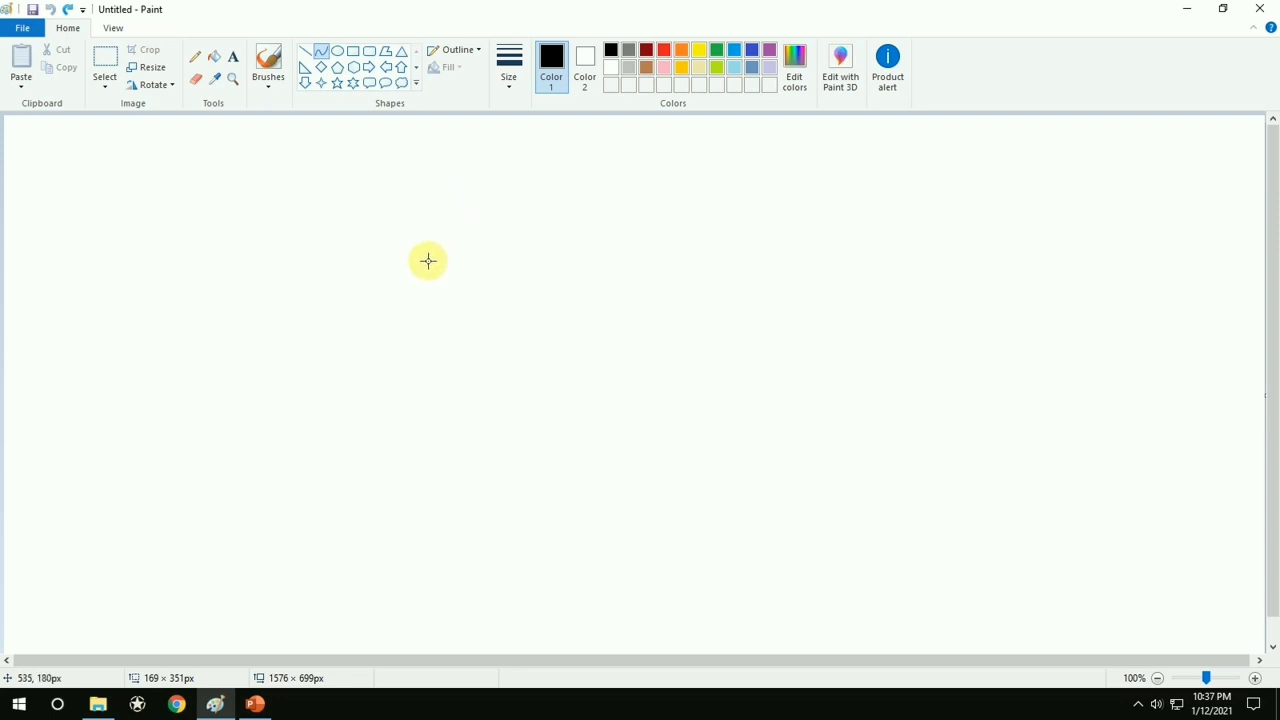
Draw a slightly rising line about 306 px wide mid-canvas with the Curve tool and bend it upward twice into an arch
mouse_move(380, 320)
mouse_down()
mouse_move(457, 320)
mouse_move(577, 274)
mouse_move(622, 279)
mouse_up()
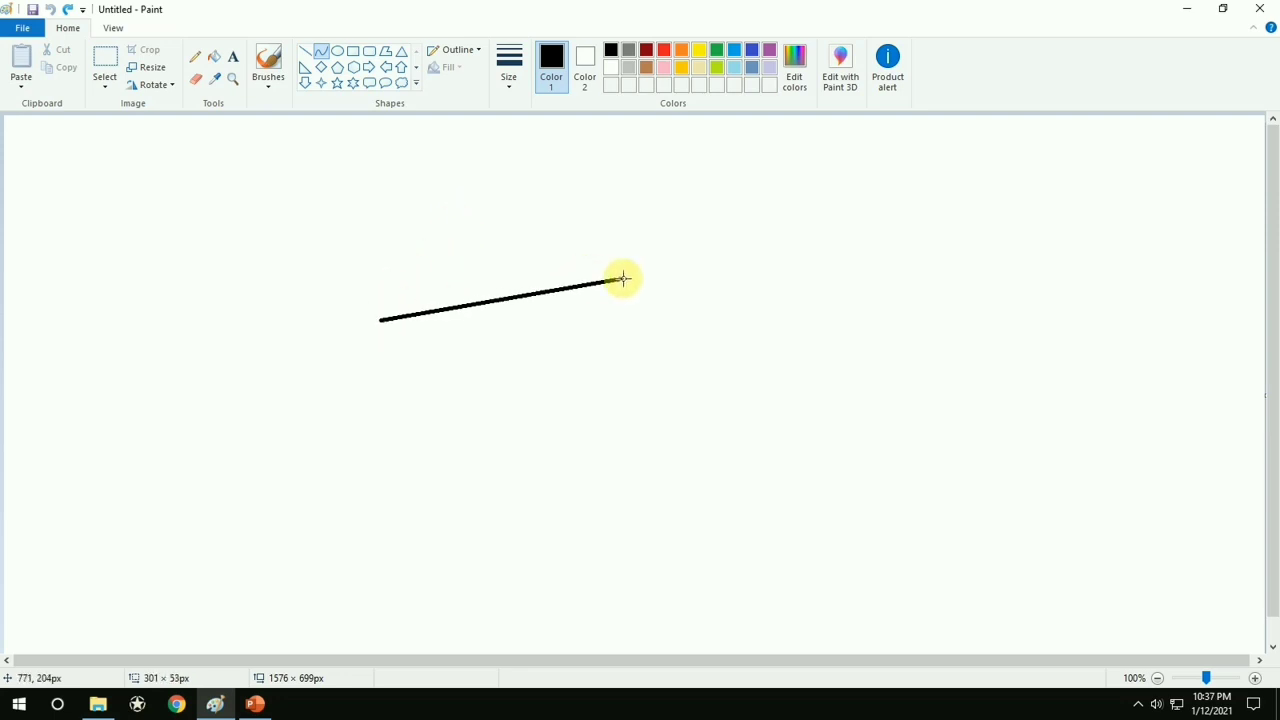
drag(414, 314, 405, 278)
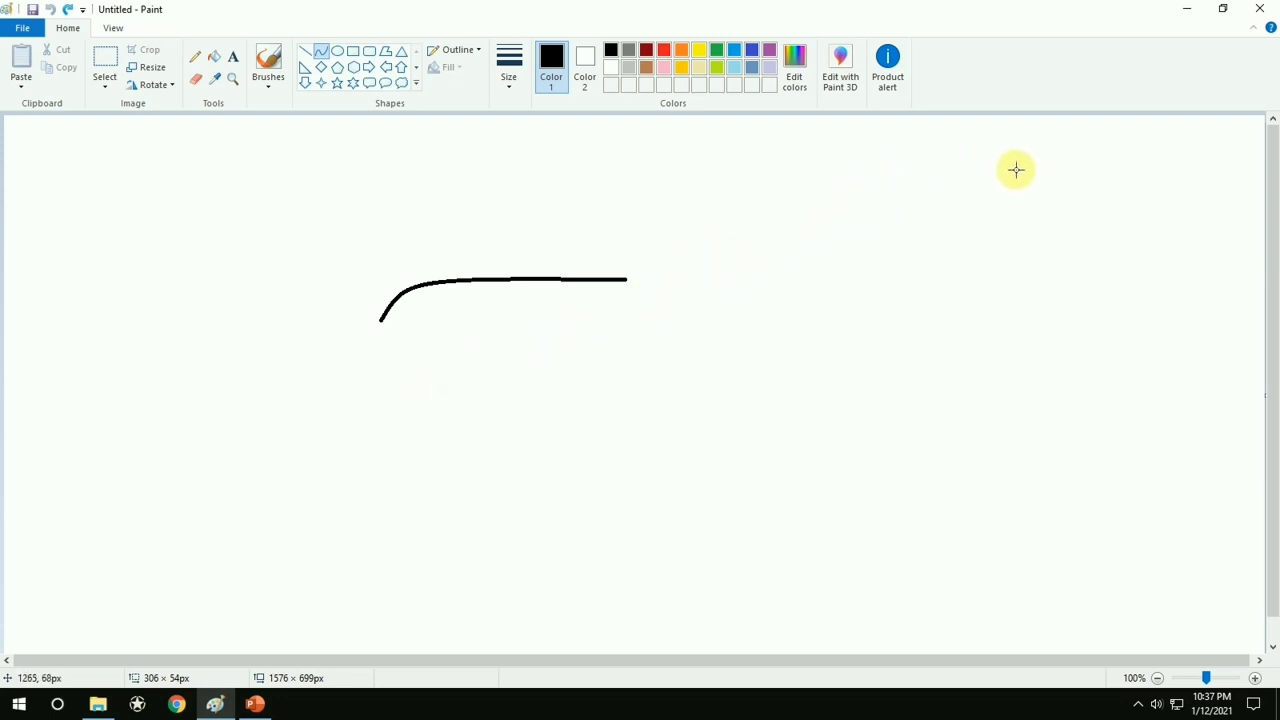
drag(1016, 169, 499, 227)
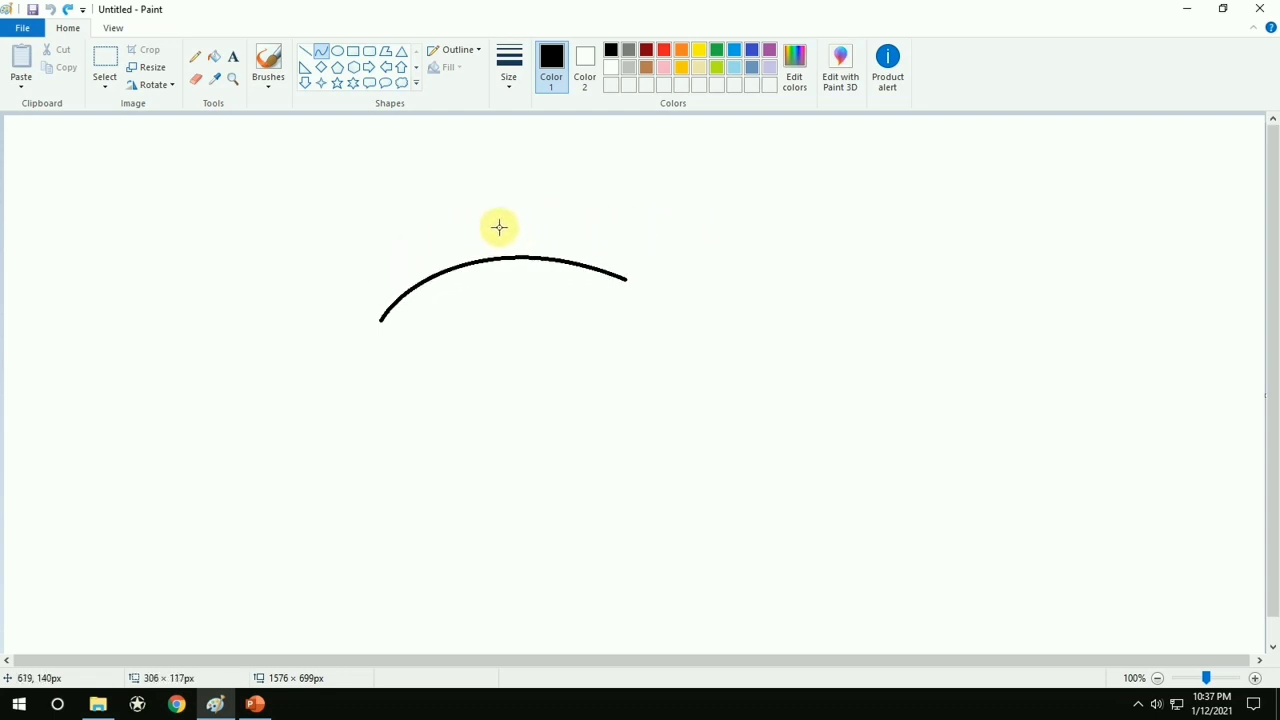
Clear the arch, draw a vertical line about 287 px tall mid-canvas with the Curve tool, and bend its upper part to the right
key(Delete)
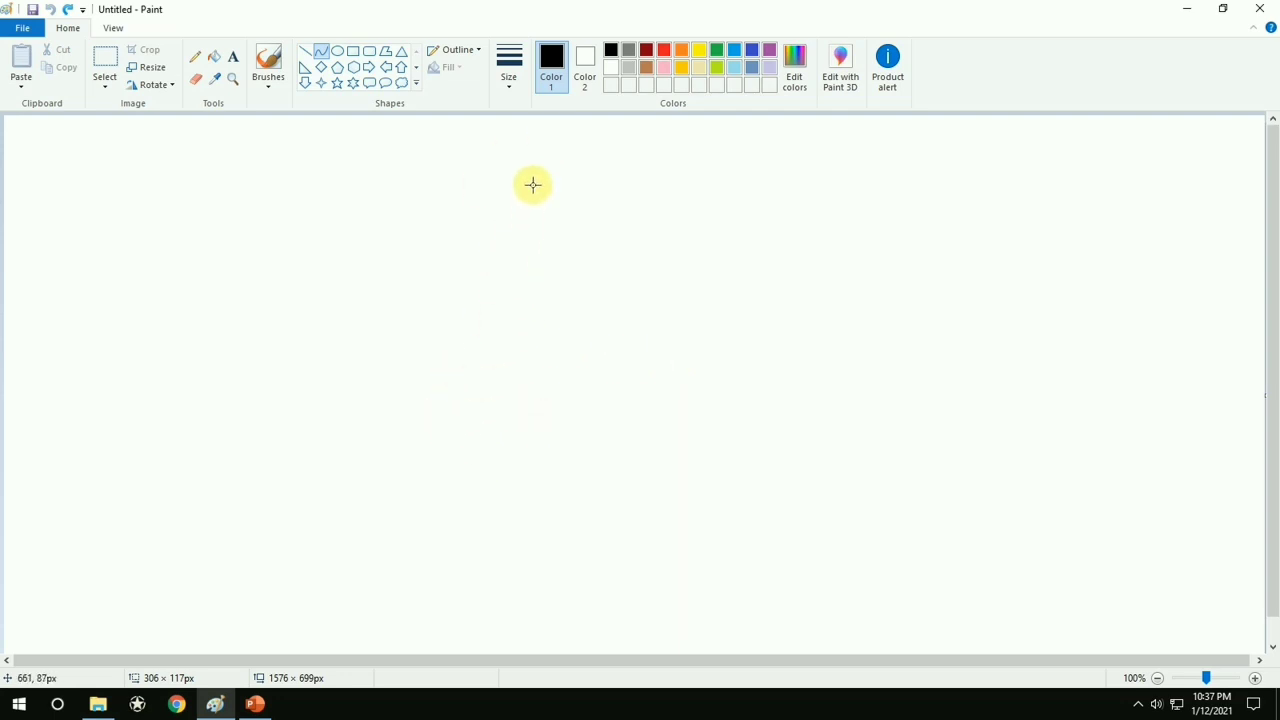
drag(532, 184, 531, 413)
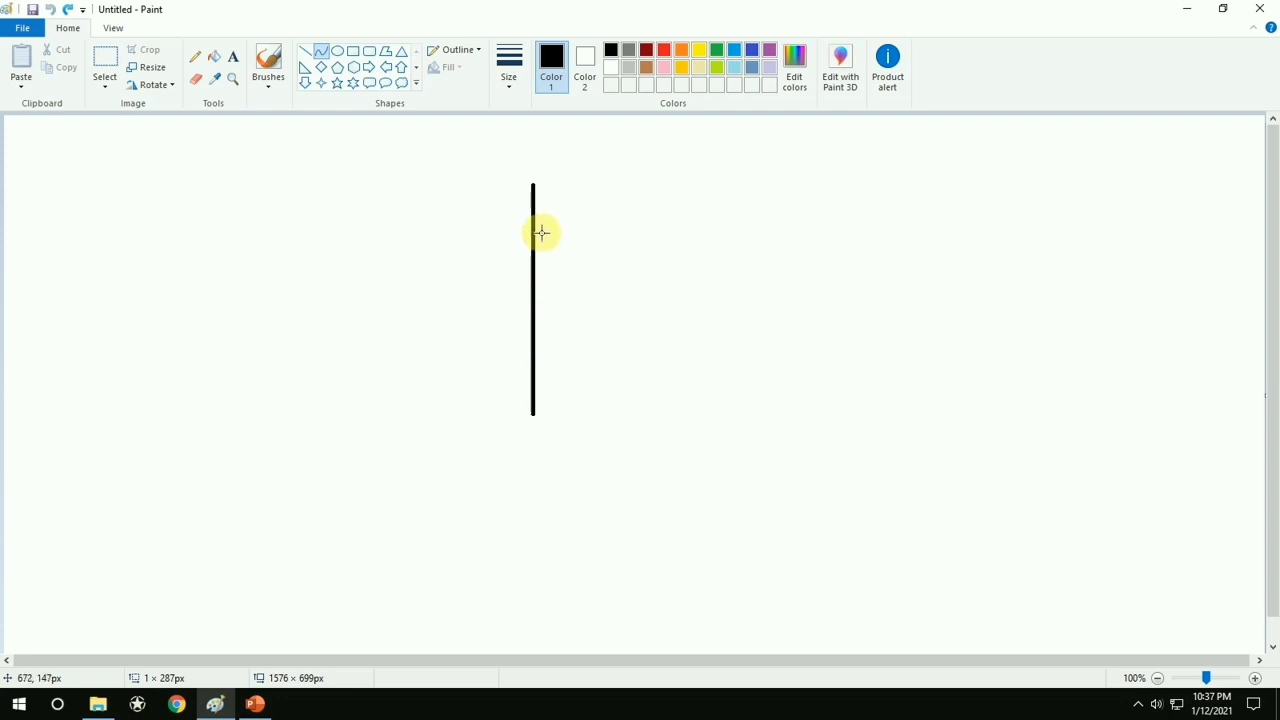
drag(543, 234, 671, 174)
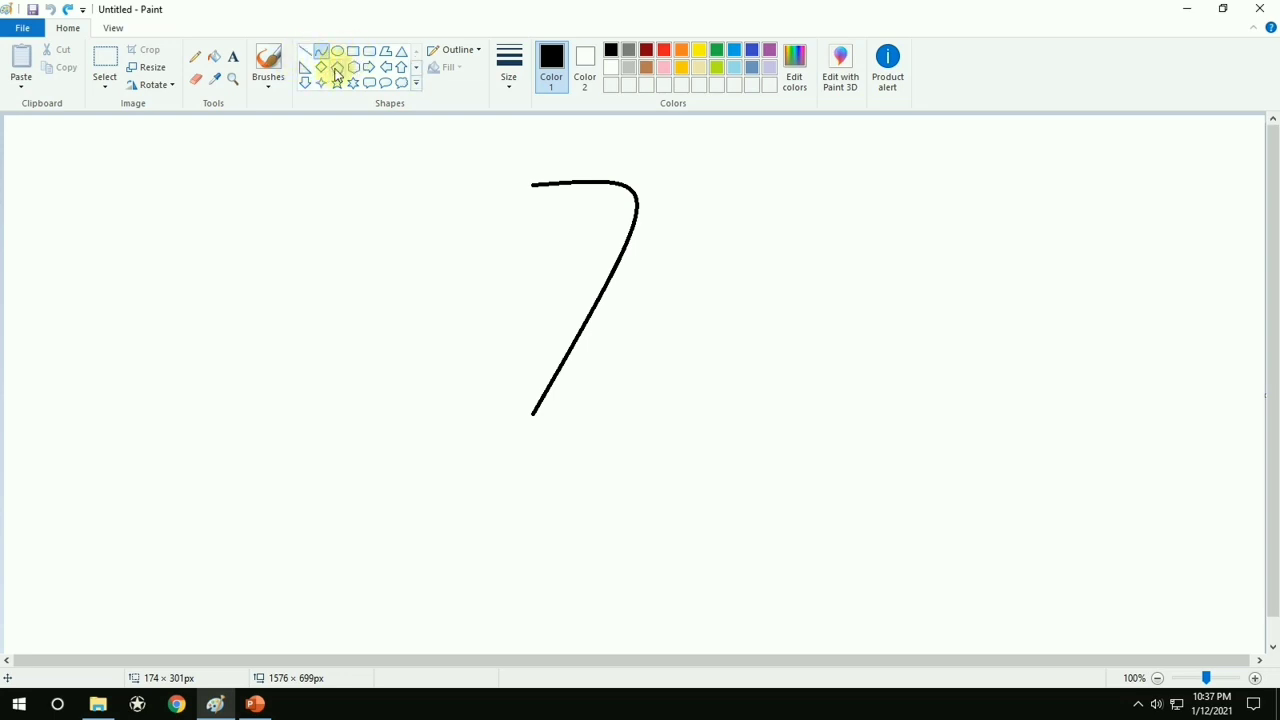
Finish the vertical curve, select the whole canvas and delete its contents
click(306, 52)
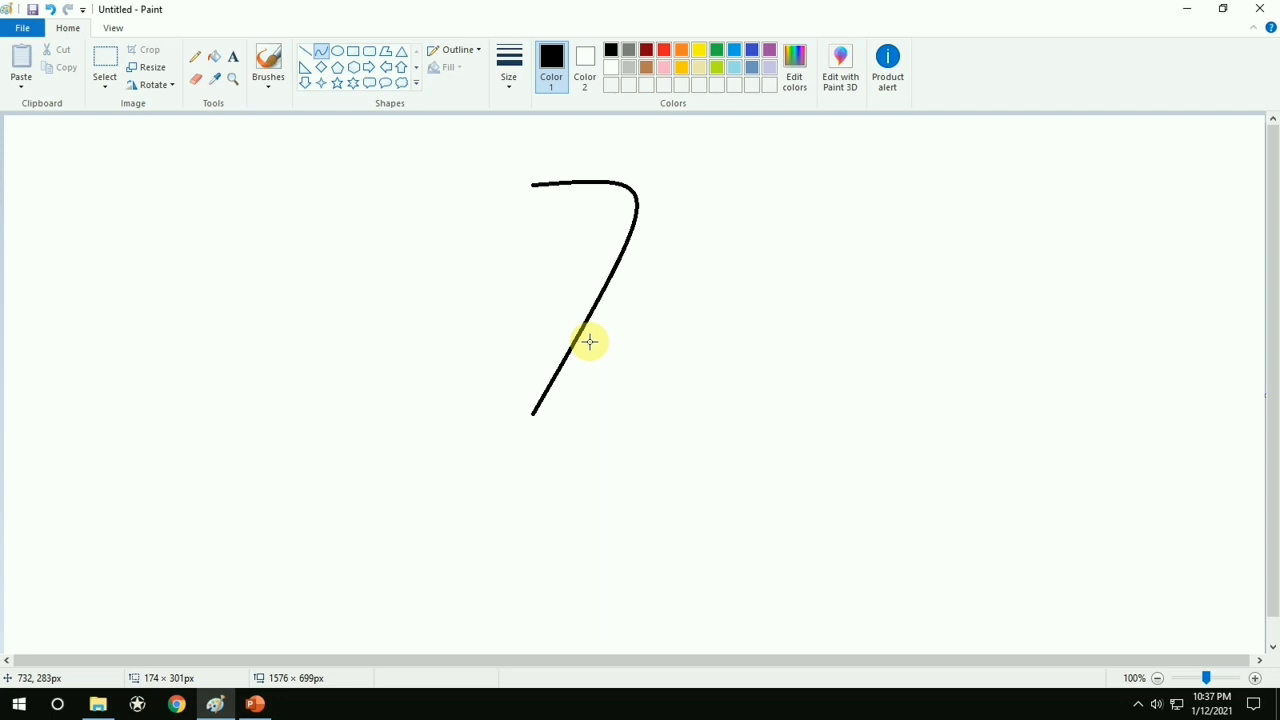
key(ctrl+a)
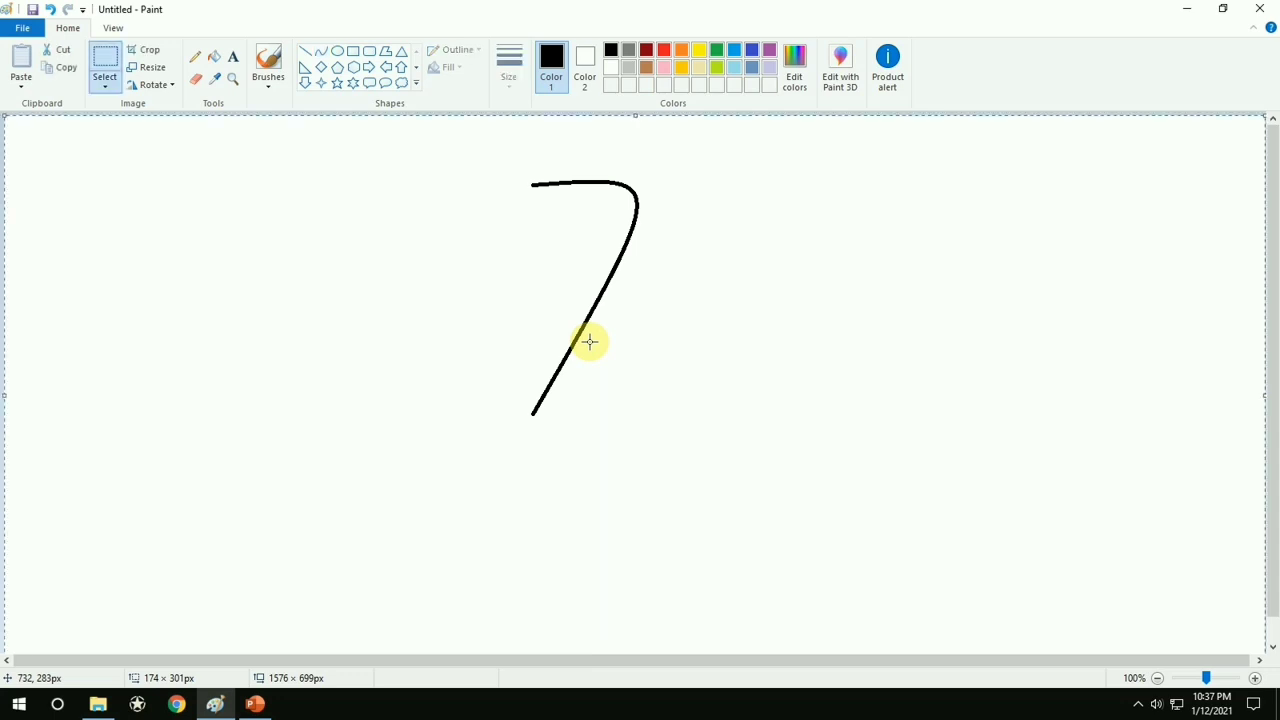
key(Delete)
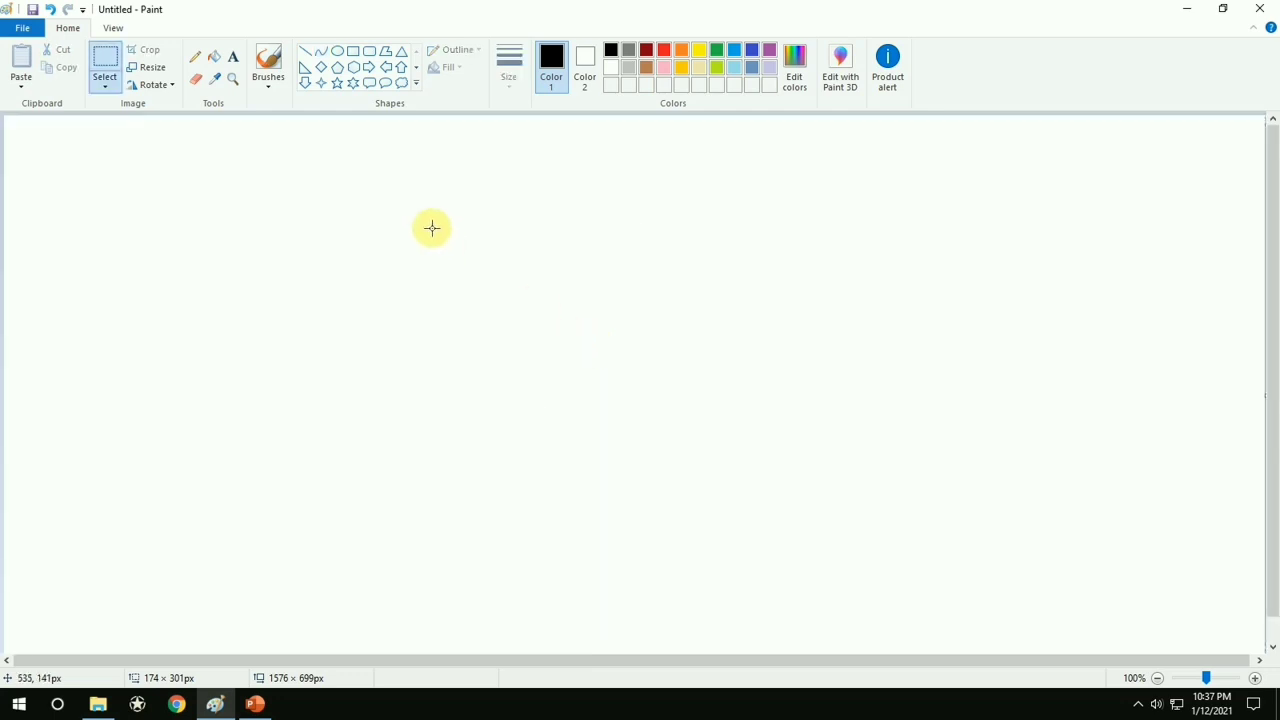
Draw an oval about 178 × 197 px mid-canvas with a red outline and fill it with red
click(333, 51)
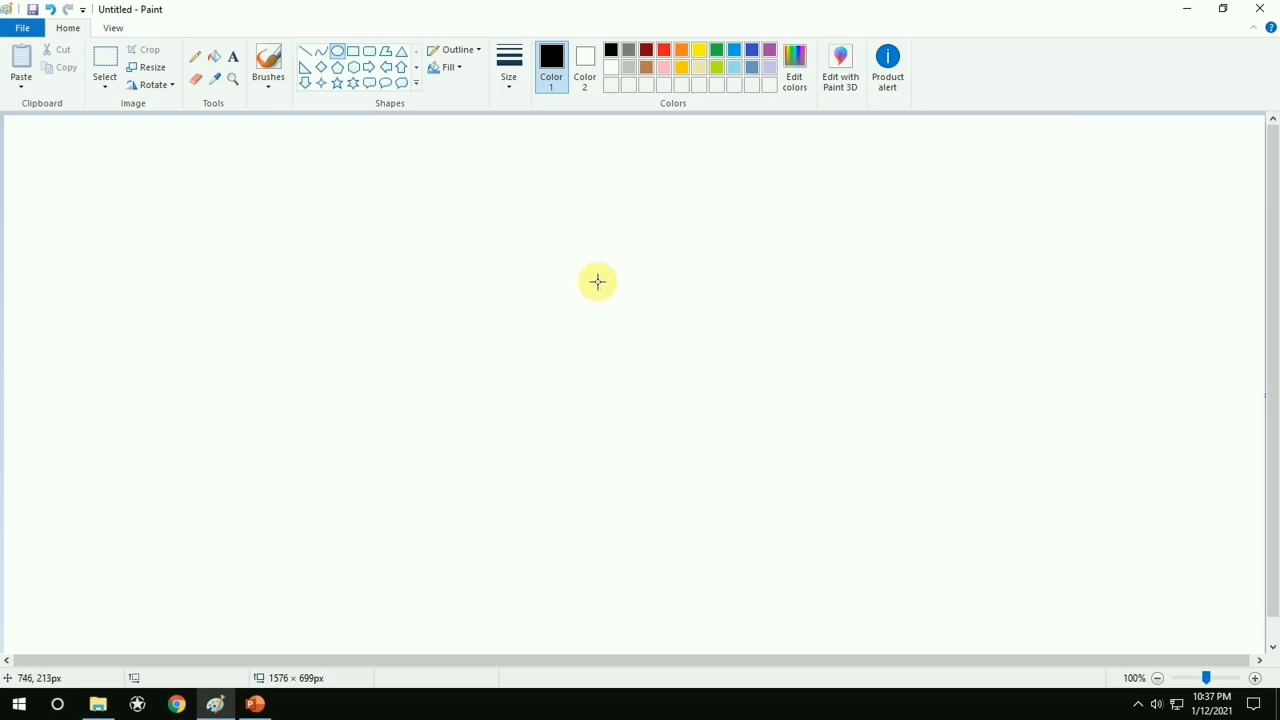
drag(588, 272, 732, 434)
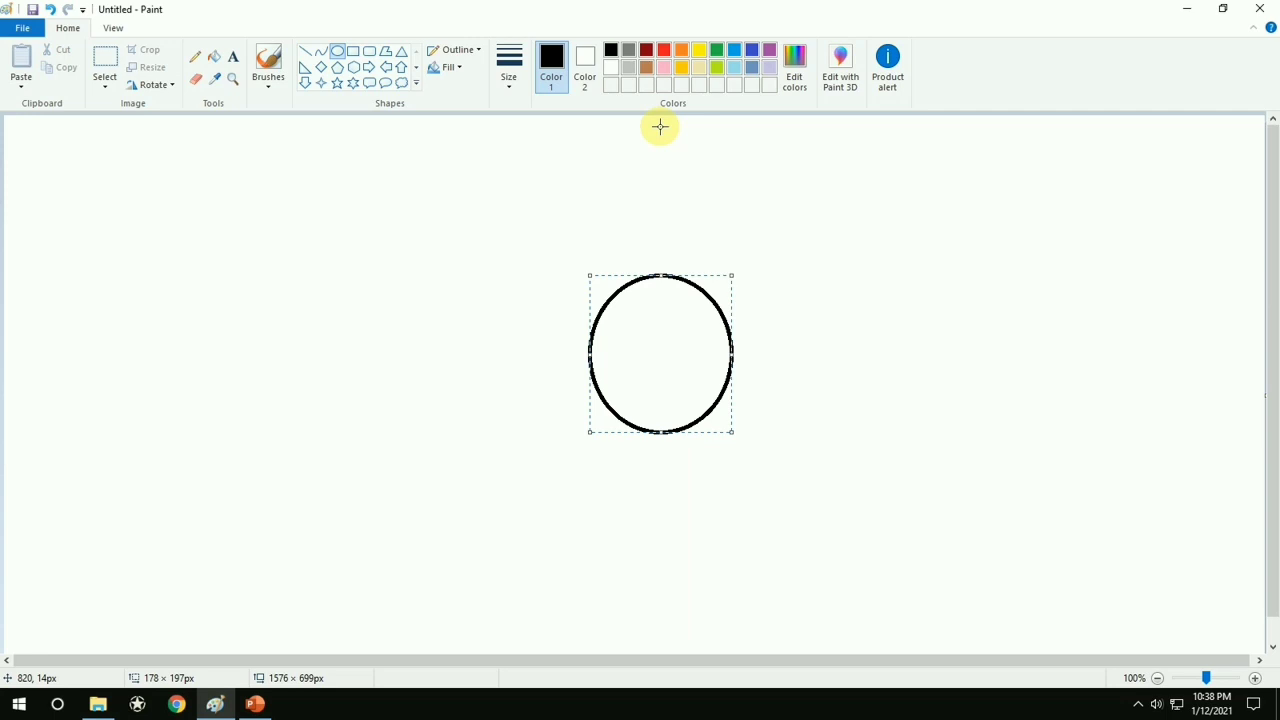
click(668, 52)
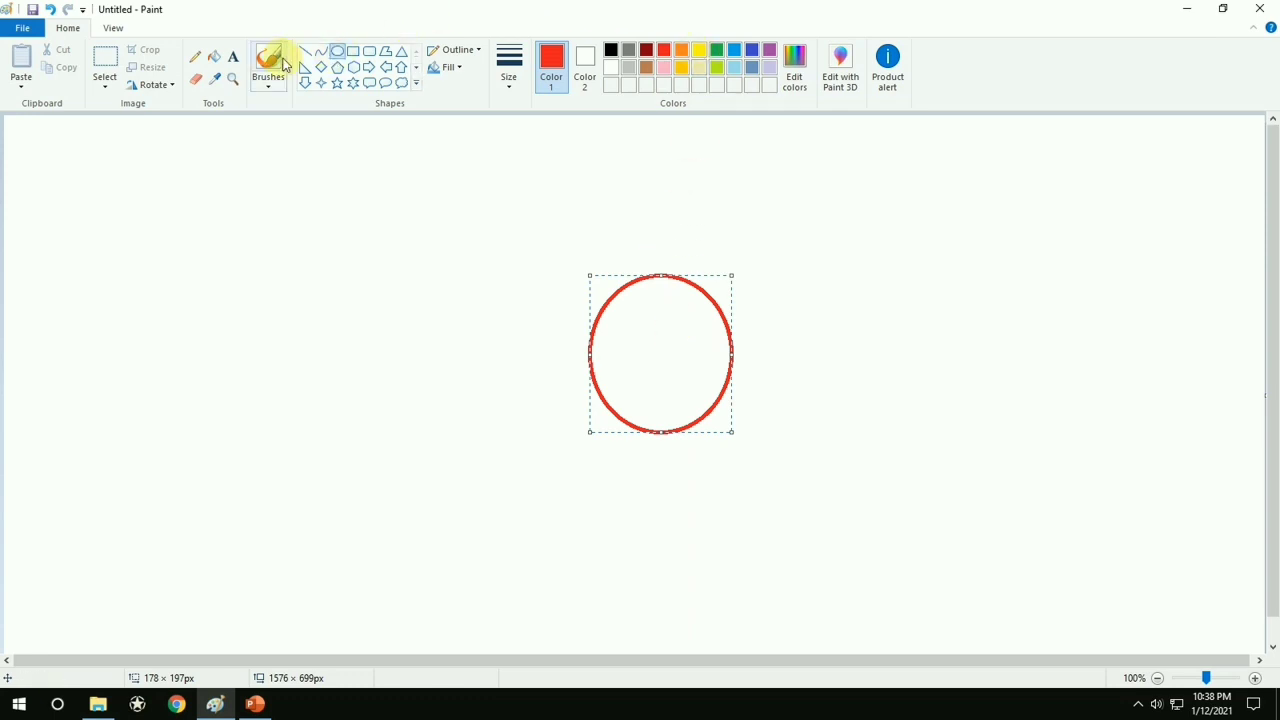
click(211, 58)
click(660, 344)
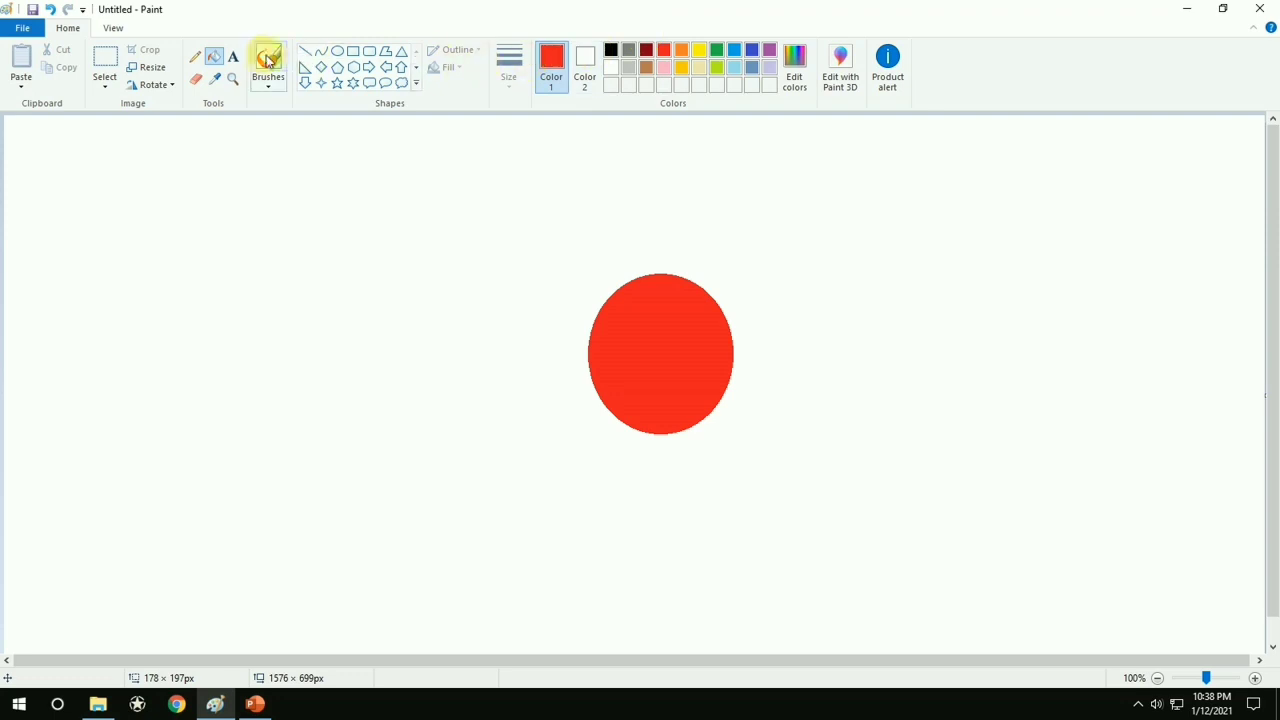
Draw a black-outlined circle about 125 × 123 px up and left of the red oval and fill it with yellow
click(339, 53)
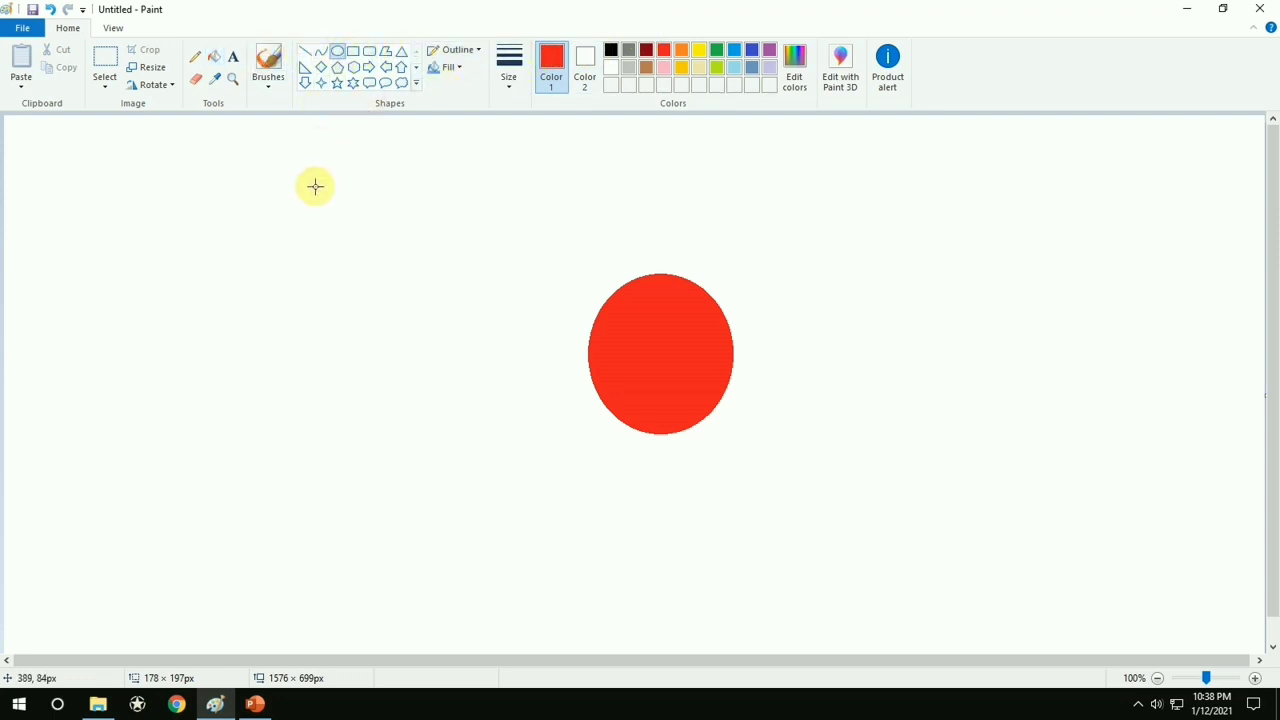
click(610, 49)
drag(397, 183, 498, 279)
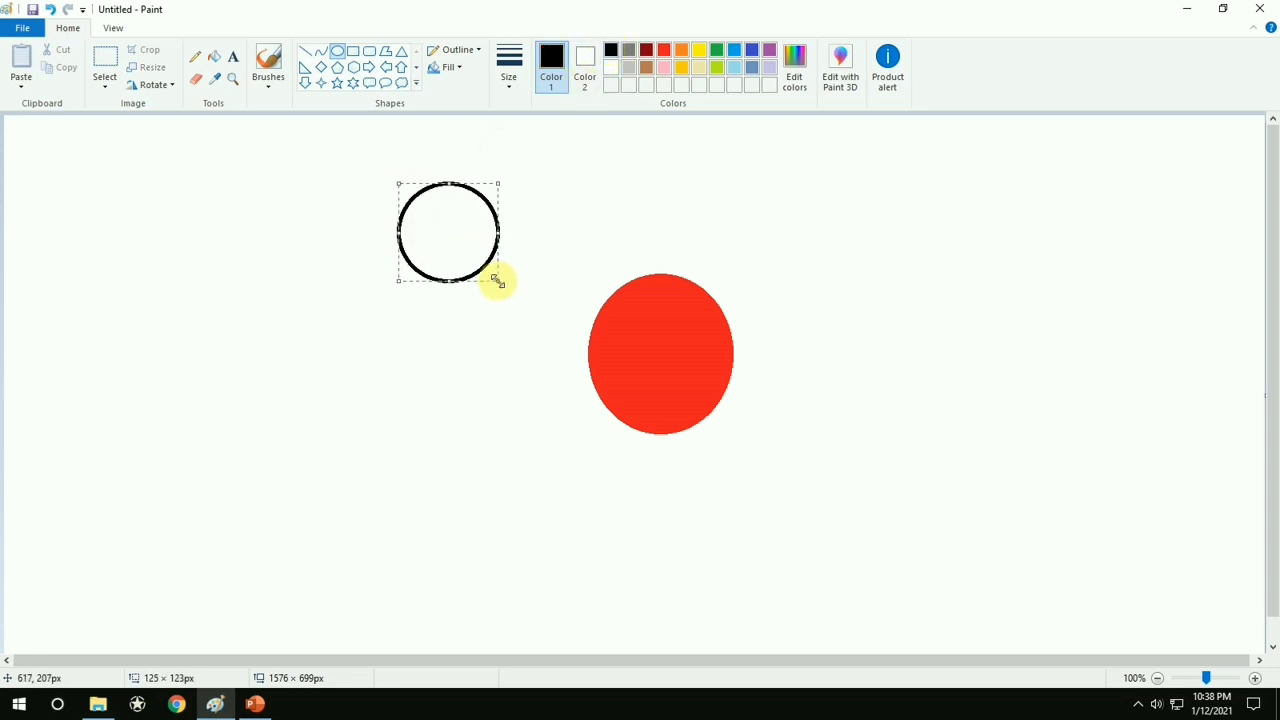
click(219, 57)
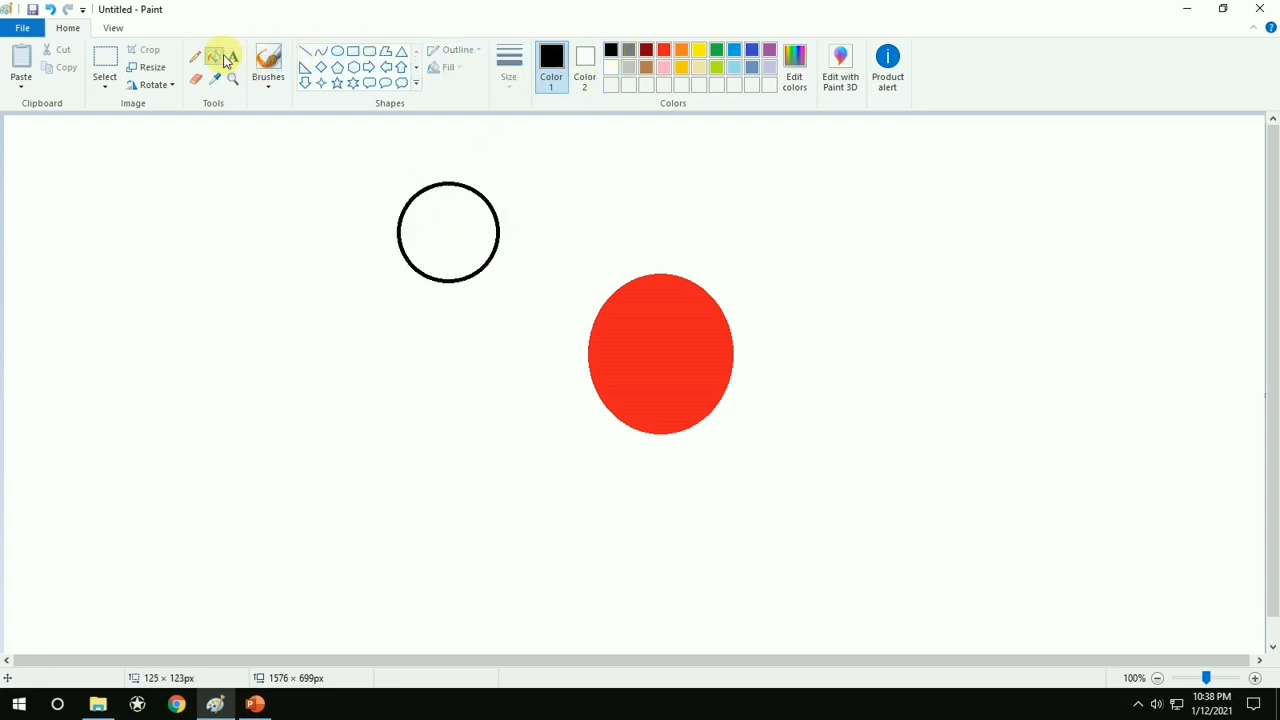
click(698, 49)
click(472, 212)
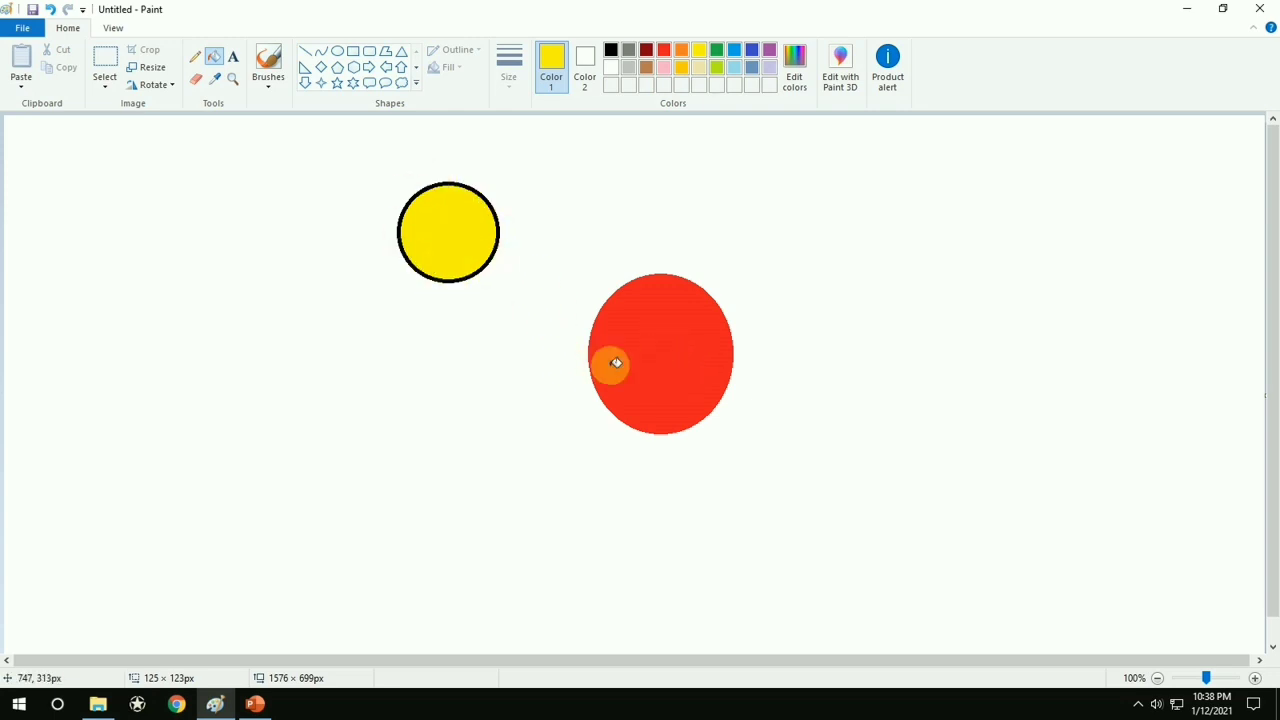
click(115, 66)
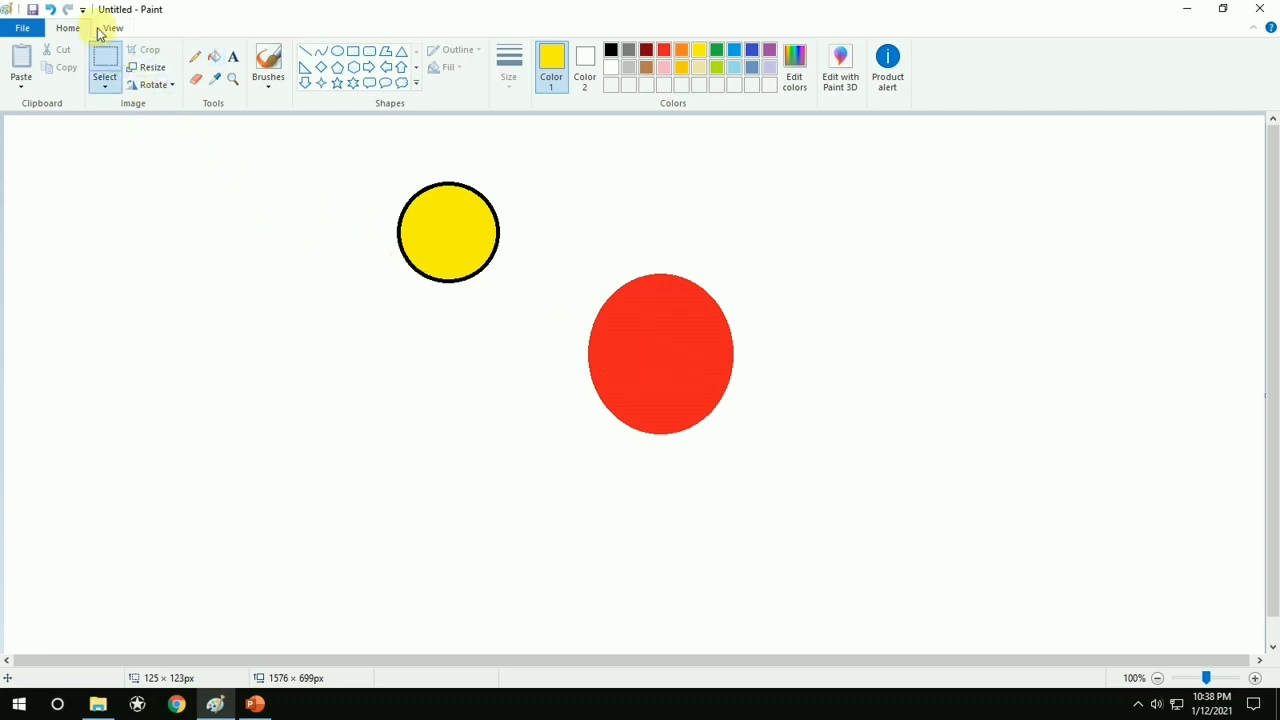
click(106, 88)
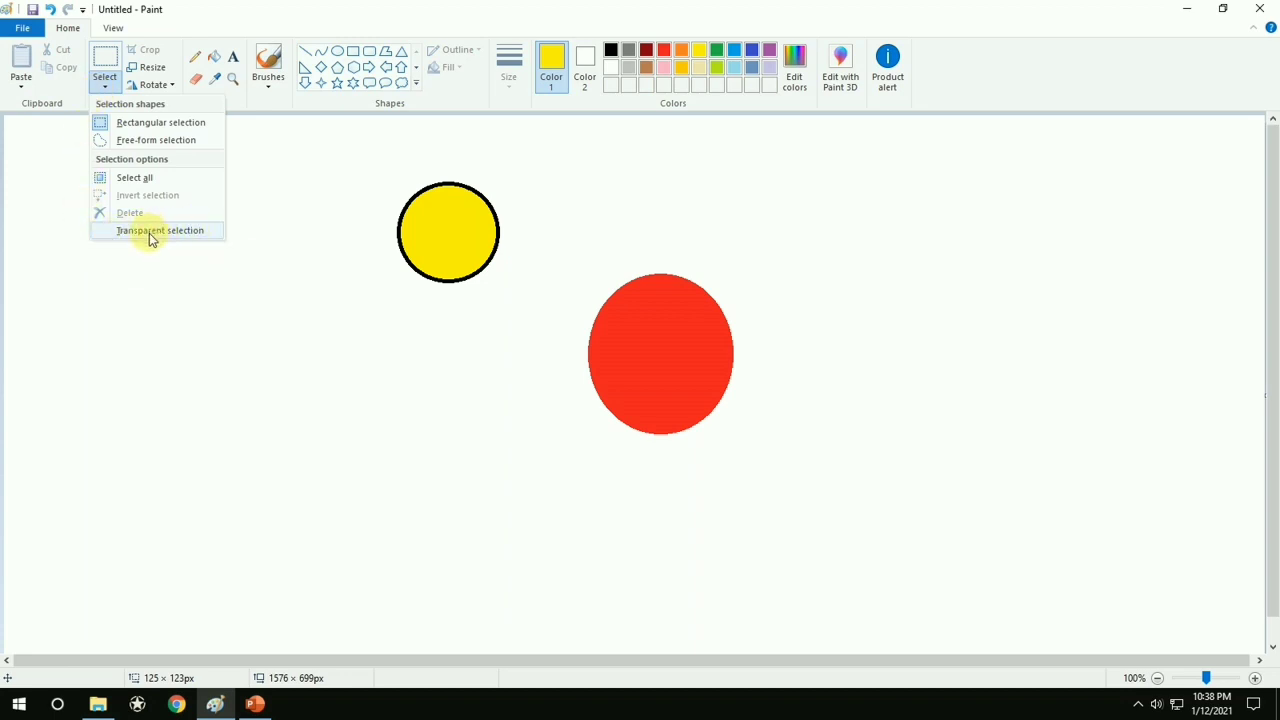
click(280, 178)
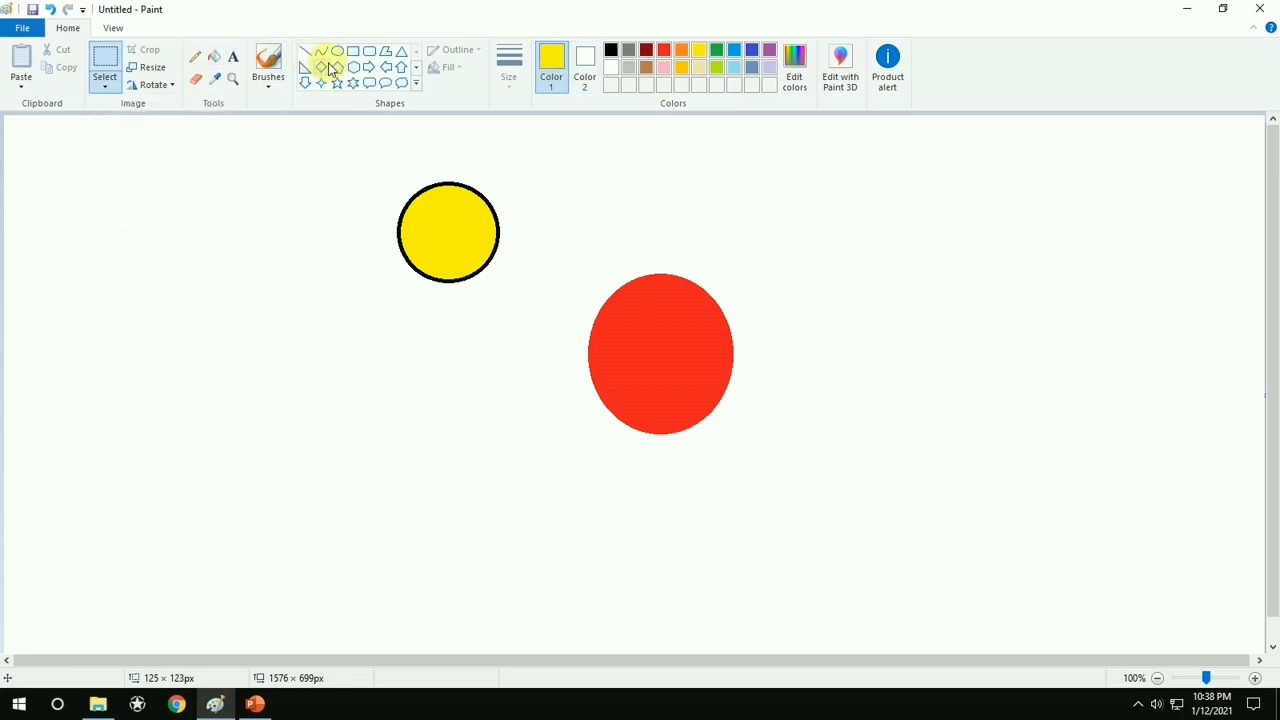
Draw a black-outlined circle about 119 × 123 px on the right side of the canvas and fill it with green
click(338, 52)
click(610, 49)
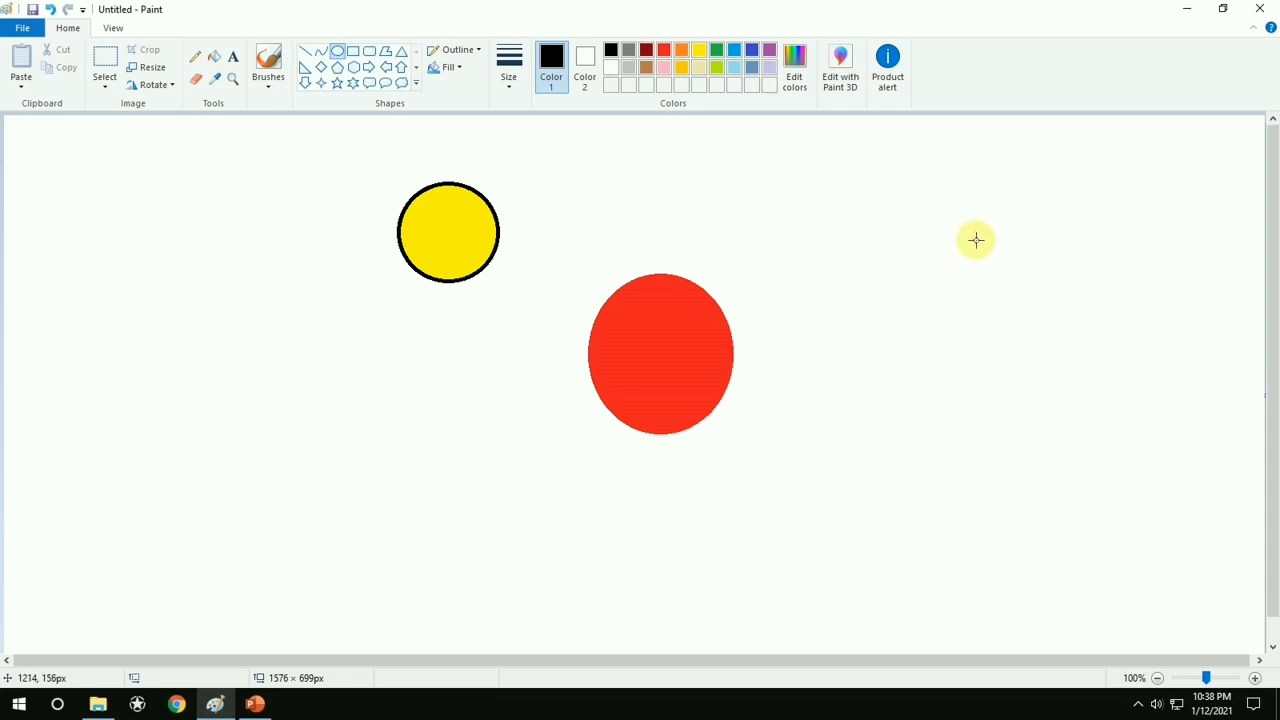
drag(975, 240, 1073, 338)
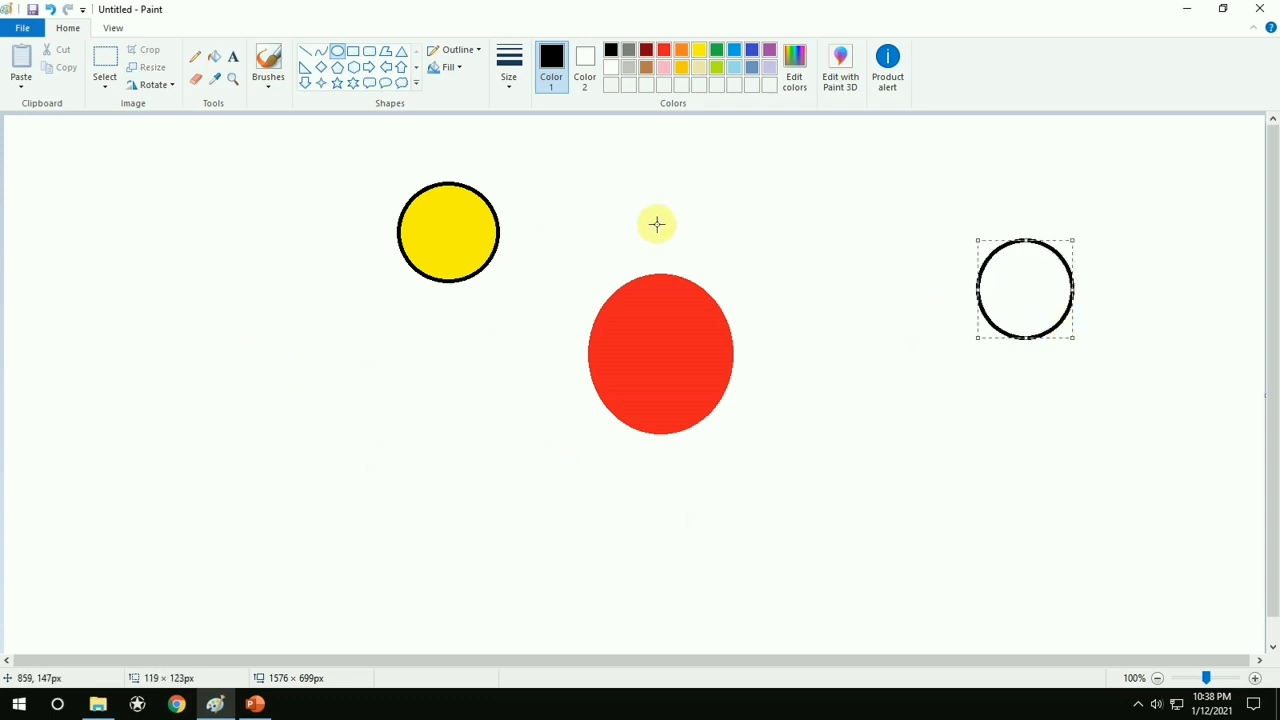
click(212, 60)
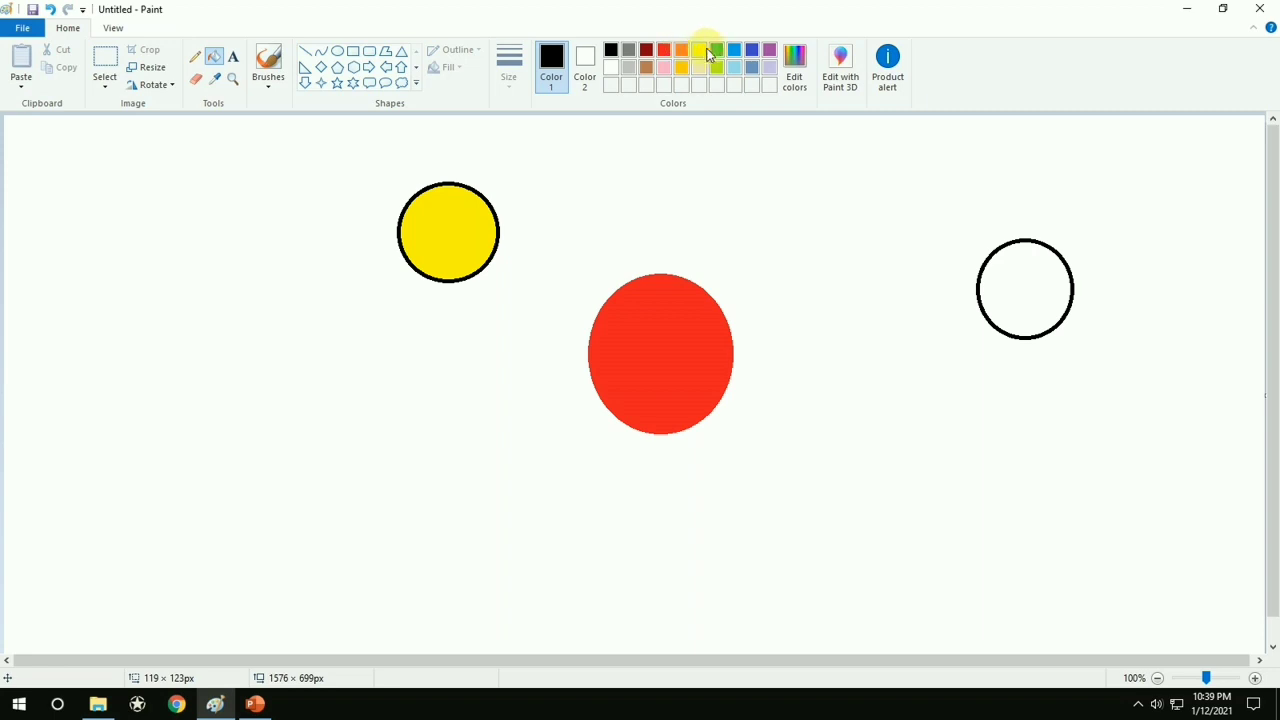
click(716, 49)
click(1040, 283)
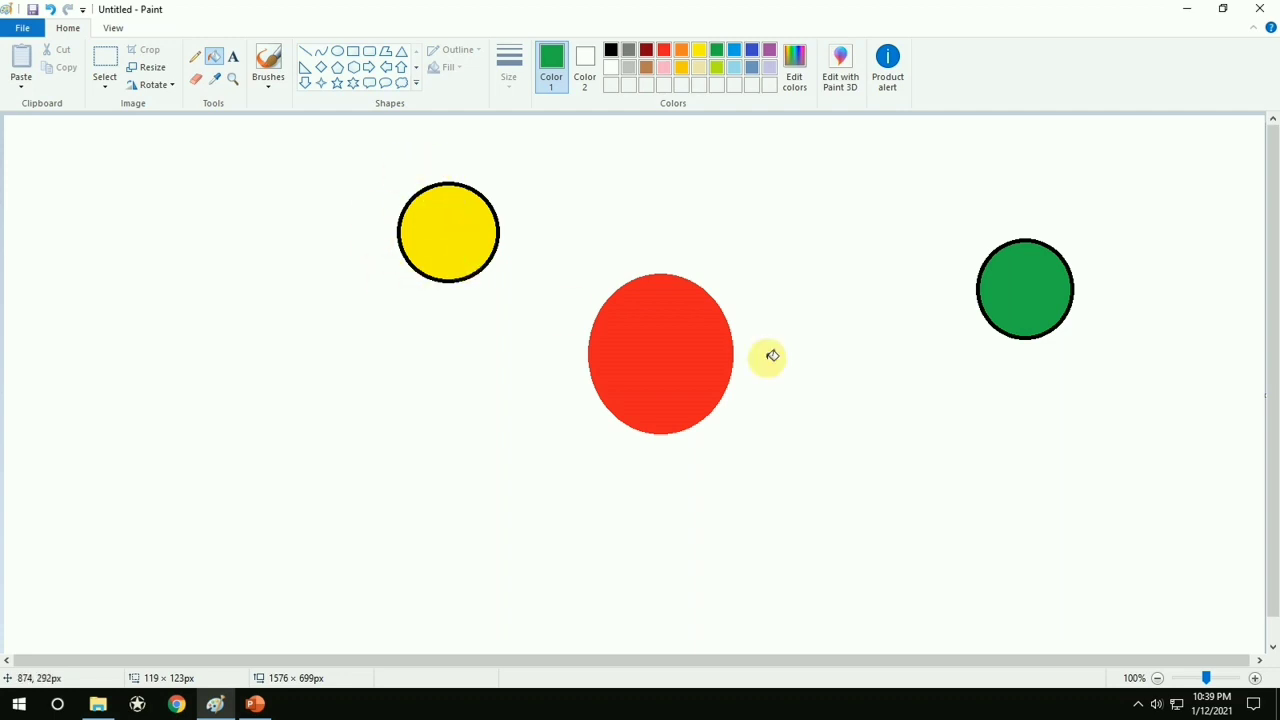
Turn on Transparent selection and check that the option is enabled
click(110, 86)
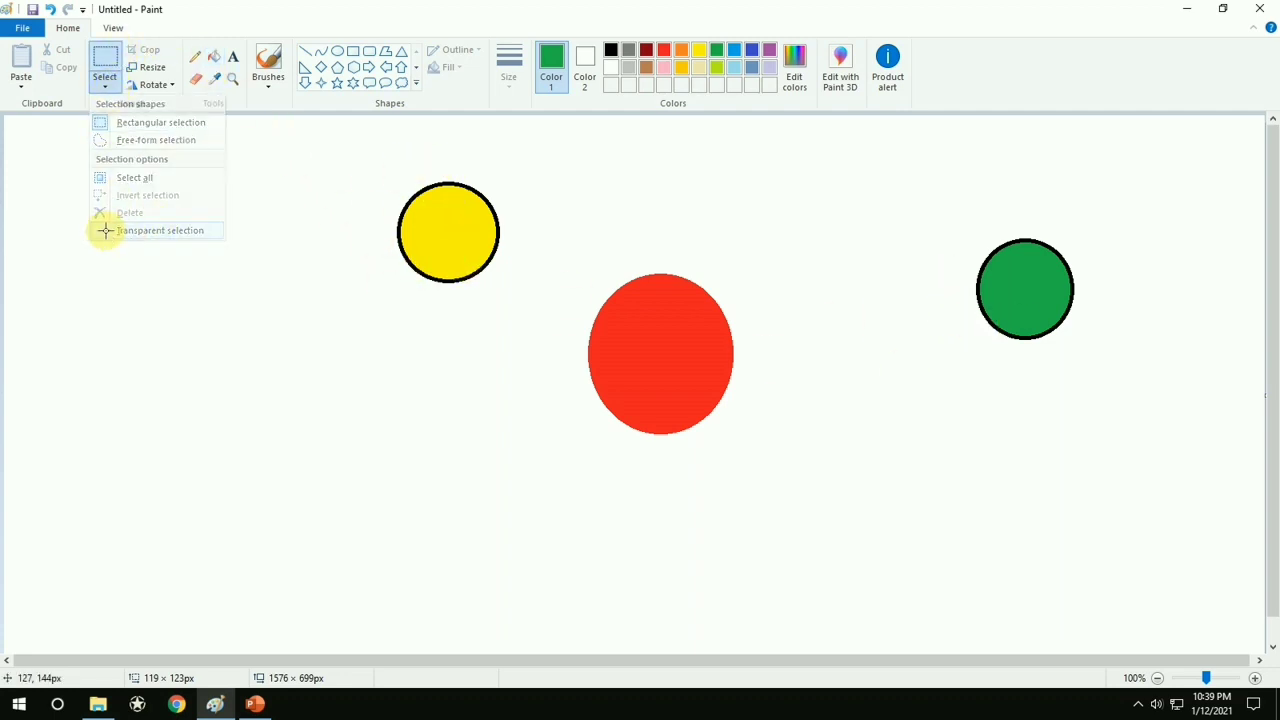
click(108, 233)
click(108, 90)
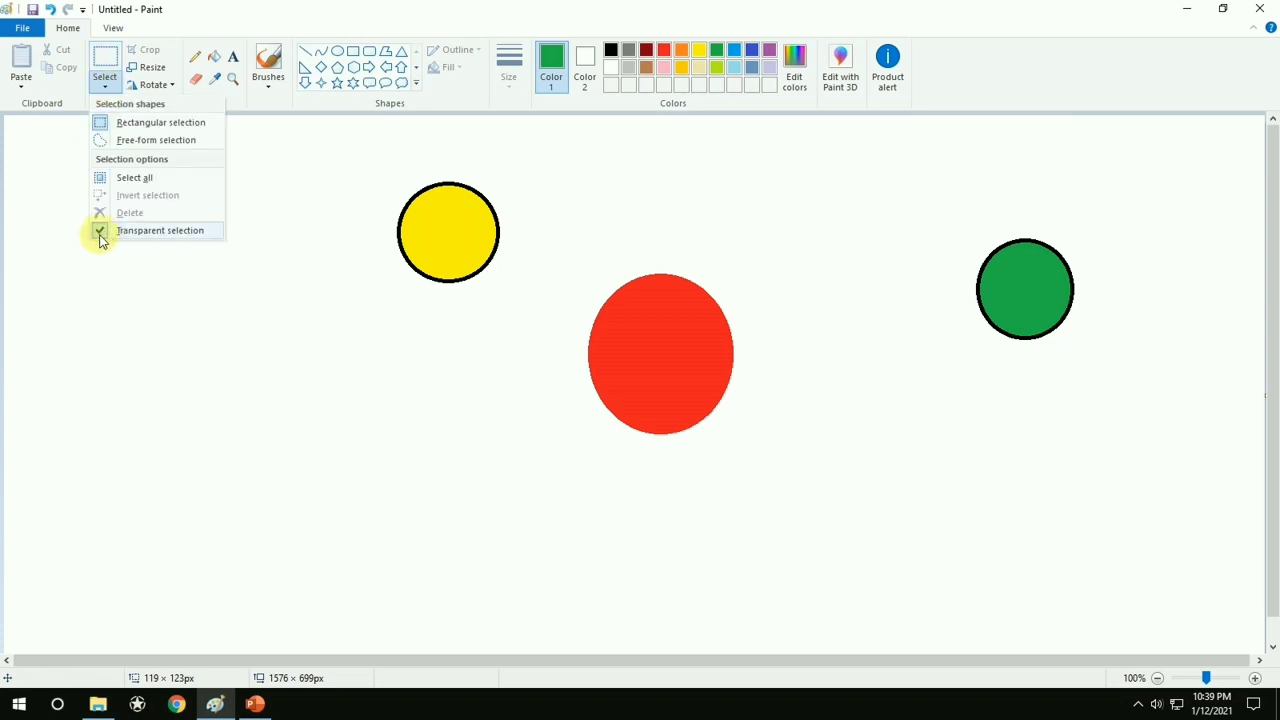
click(331, 157)
Select the yellow circle with a rectangle about 142 × 162 px and move it onto the centre of the red oval
drag(377, 170, 637, 365)
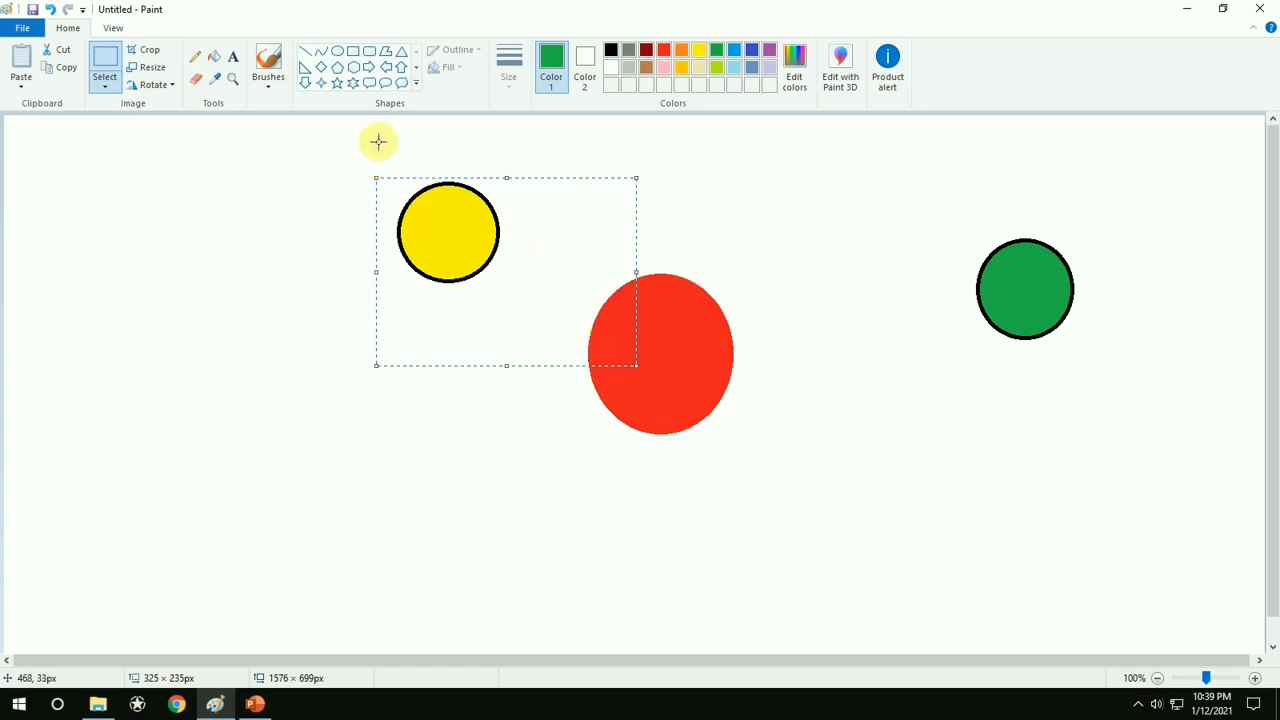
click(389, 191)
drag(392, 163, 507, 292)
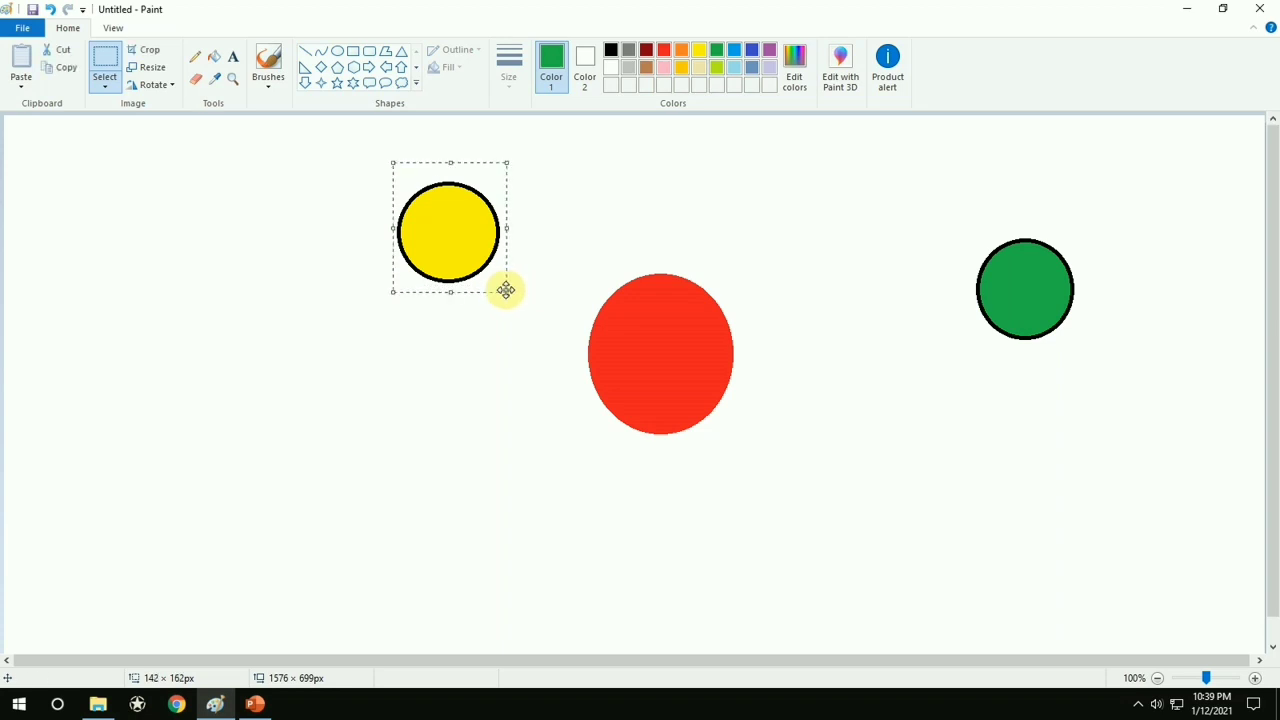
drag(438, 224, 649, 345)
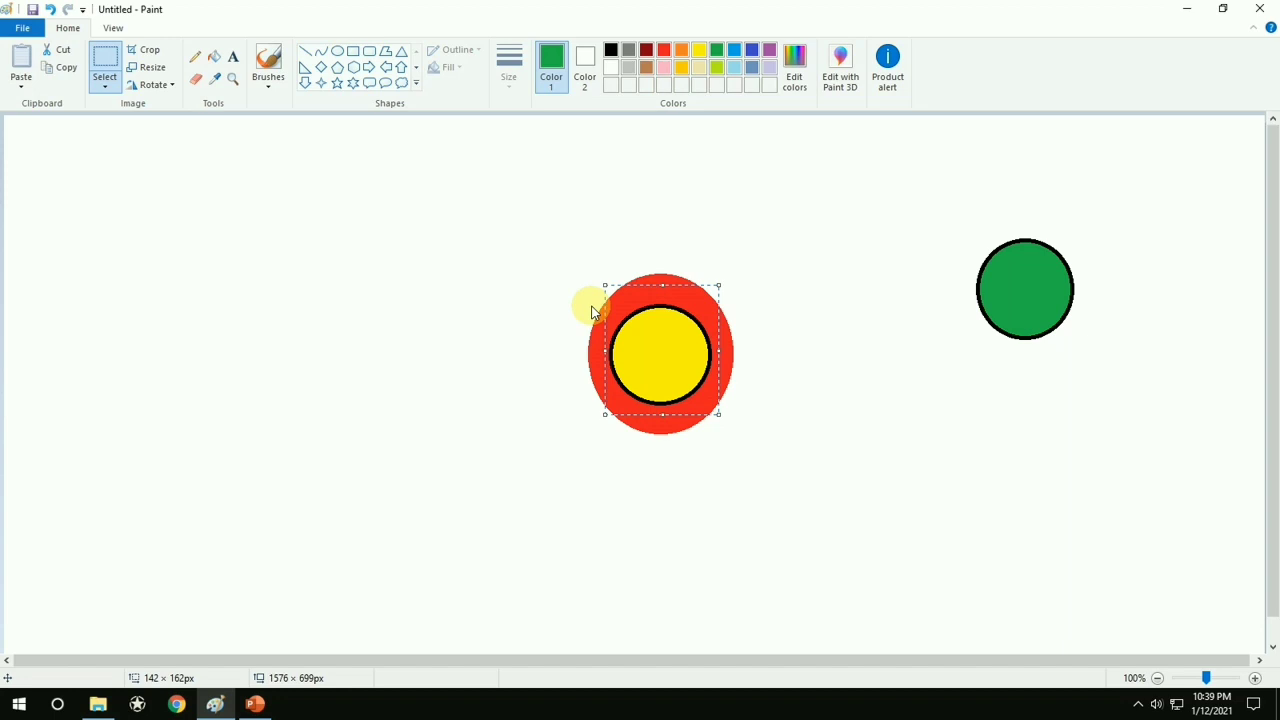
click(971, 257)
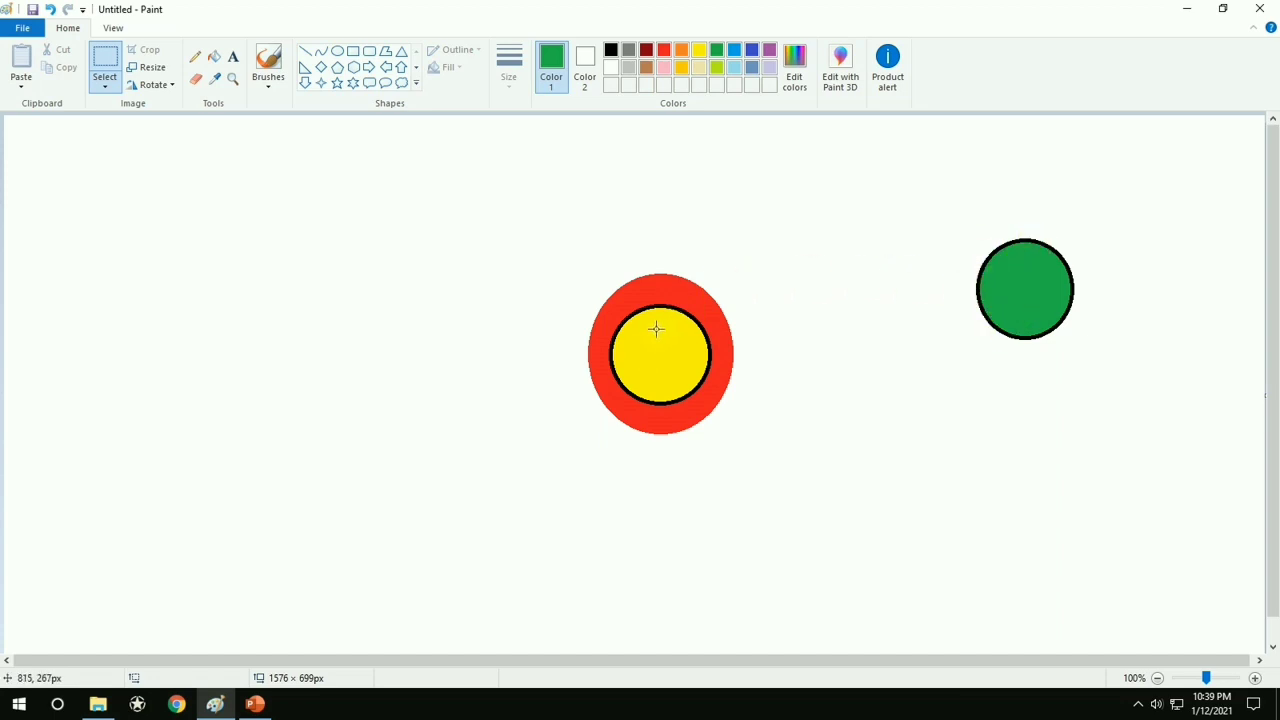
Turn off Transparent selection and move the green circle over the yellow circle and red oval with a selection about 194 × 205 px
click(109, 83)
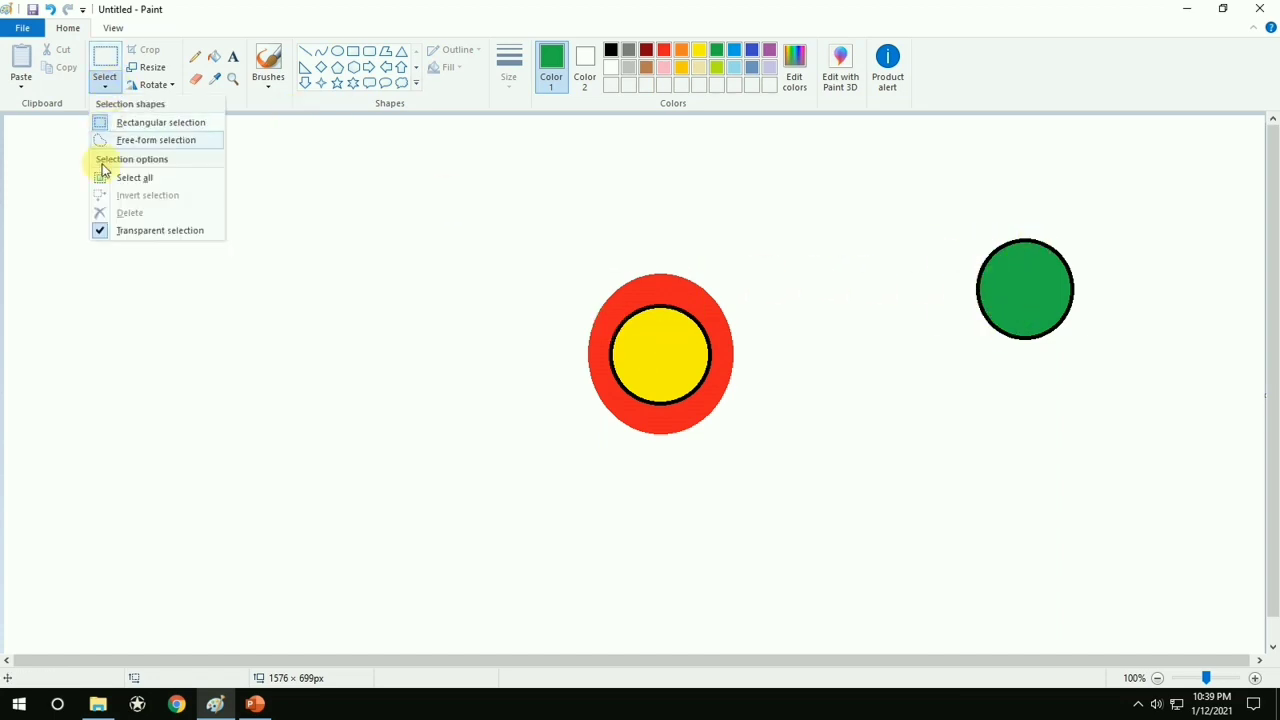
click(103, 232)
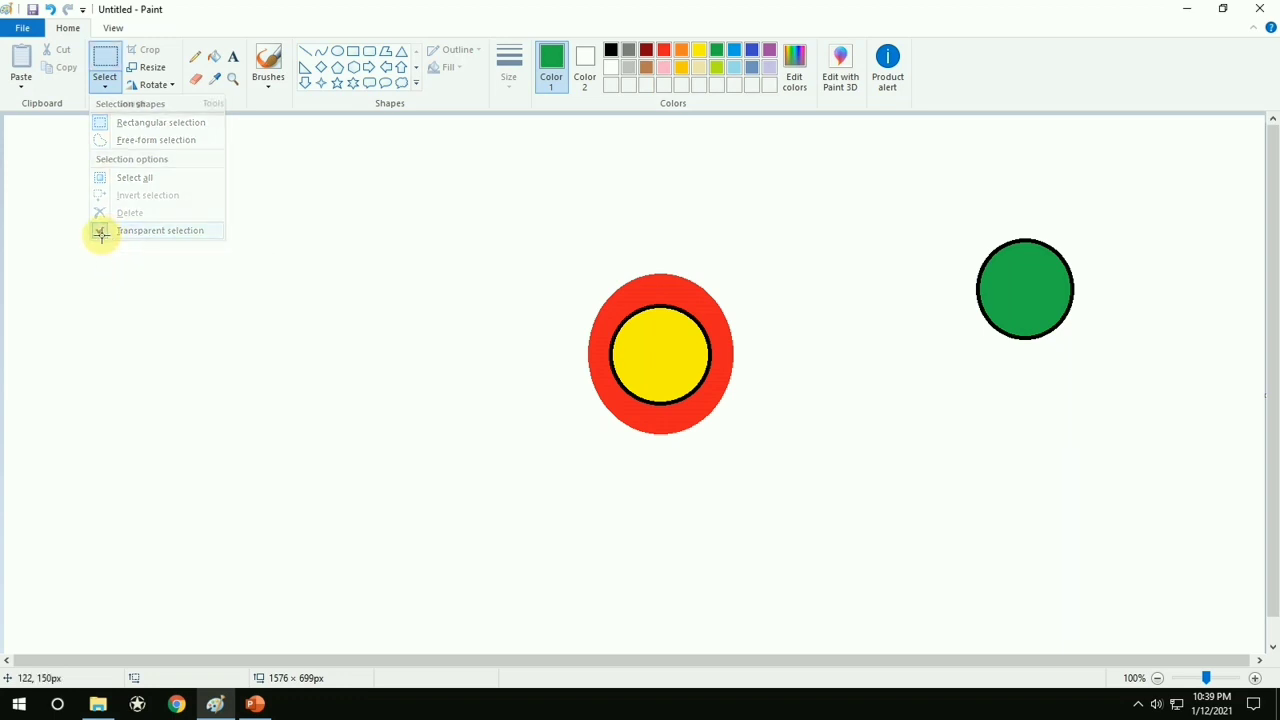
click(104, 89)
click(450, 185)
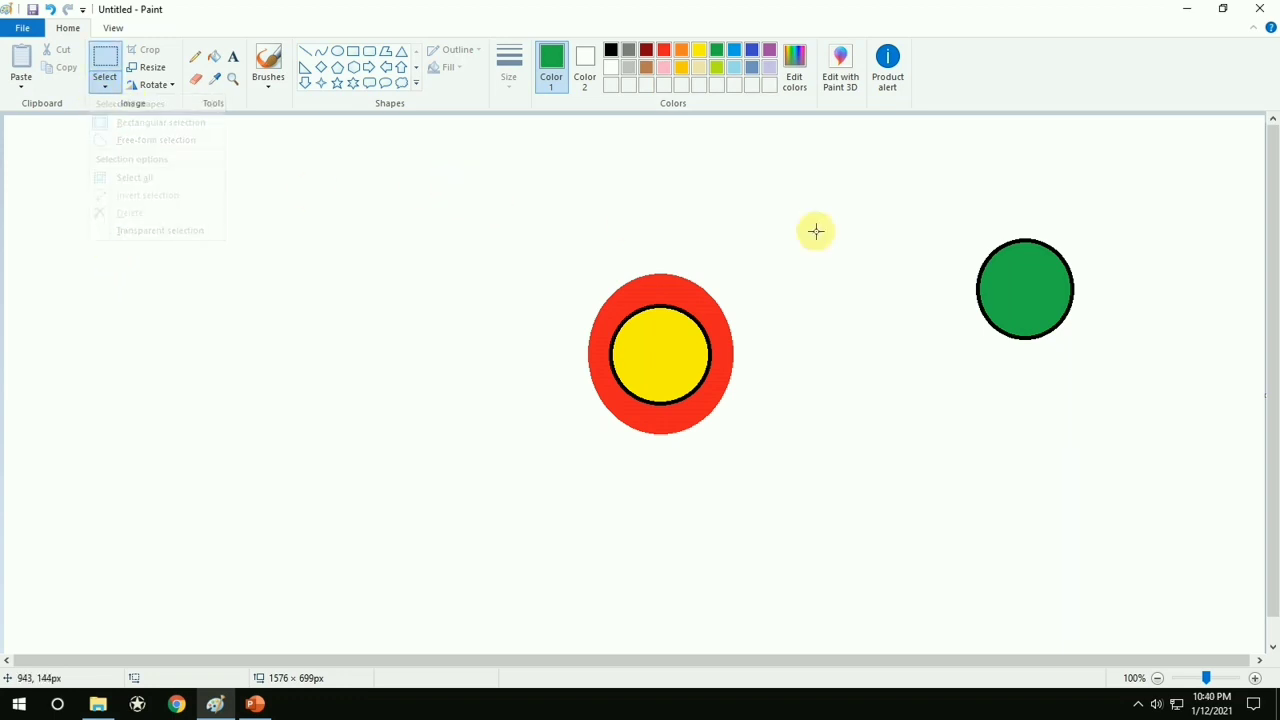
drag(957, 221, 1111, 386)
drag(1073, 344, 763, 374)
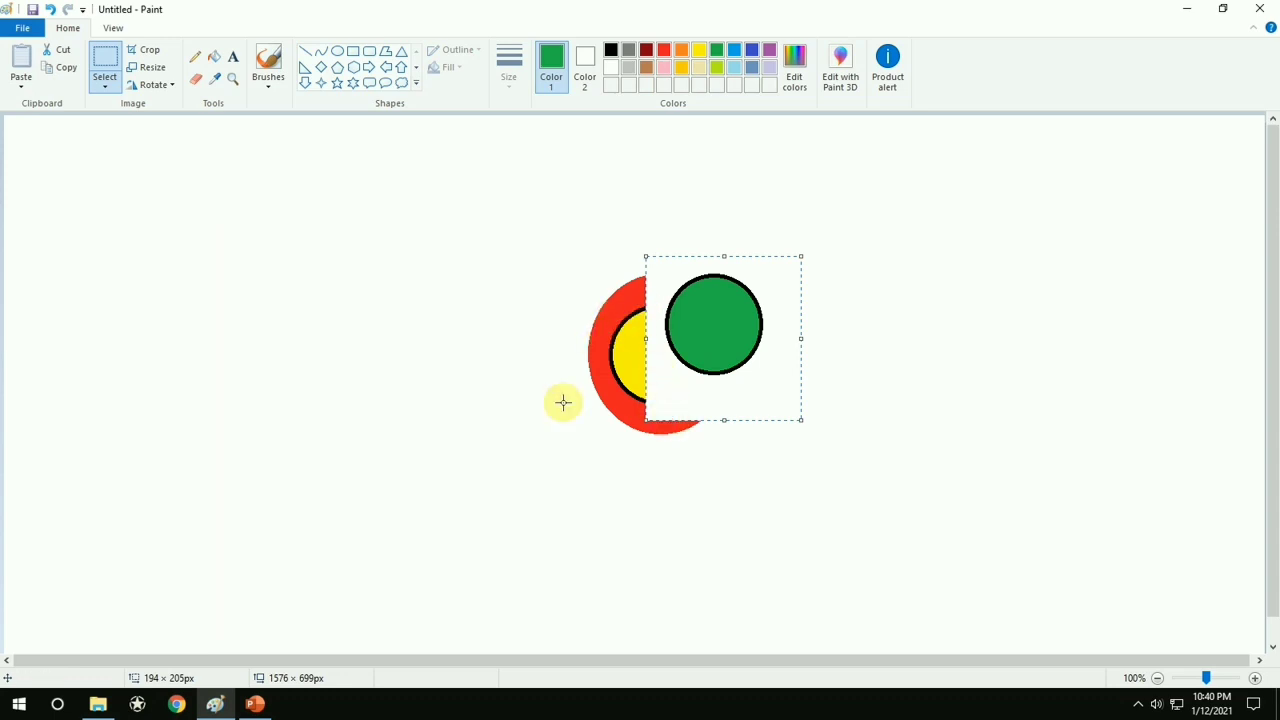
Turn Transparent selection back on and undo the green circle's move
click(112, 87)
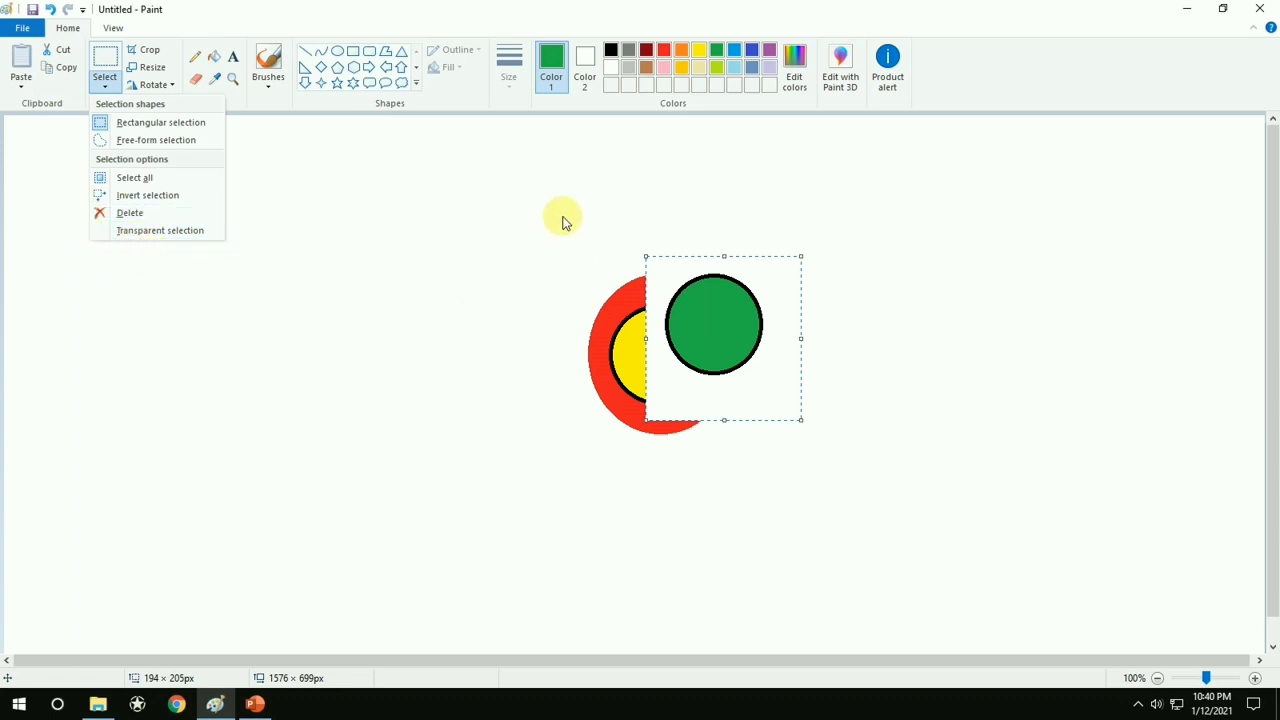
click(108, 231)
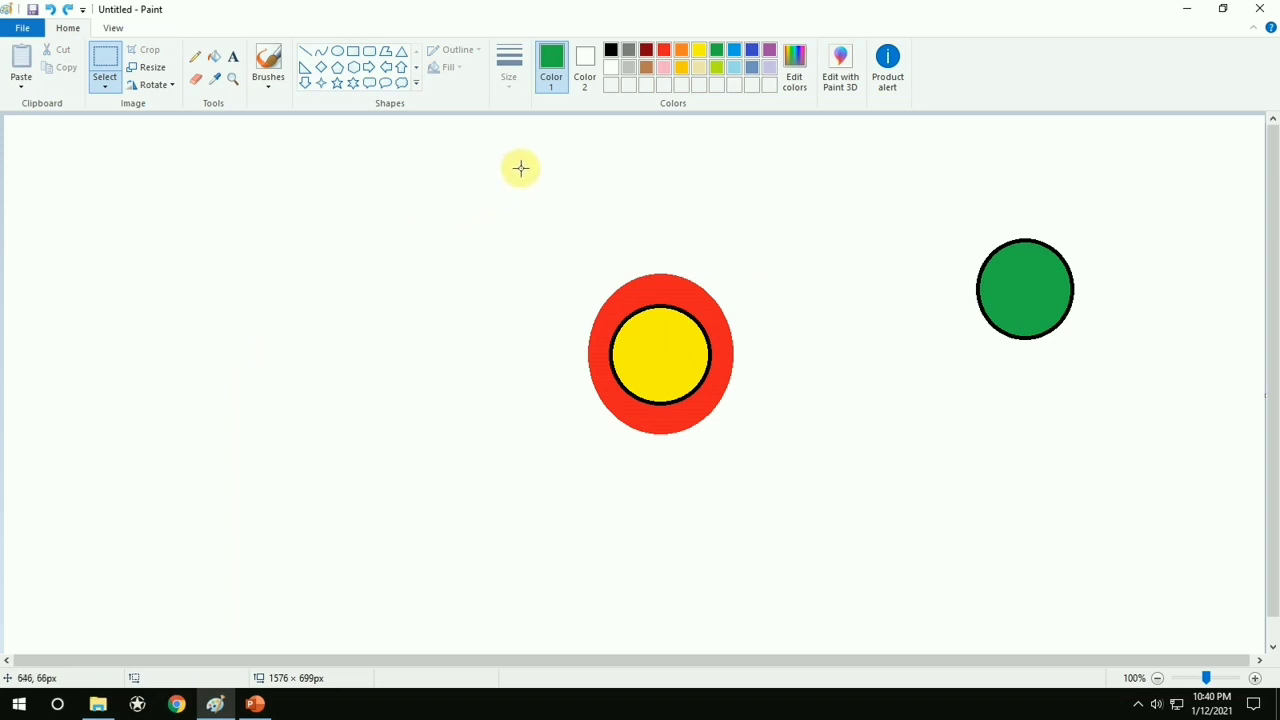
Delete everything on the canvas and set the drawing color to black
key(ctrl+a)
key(Delete)
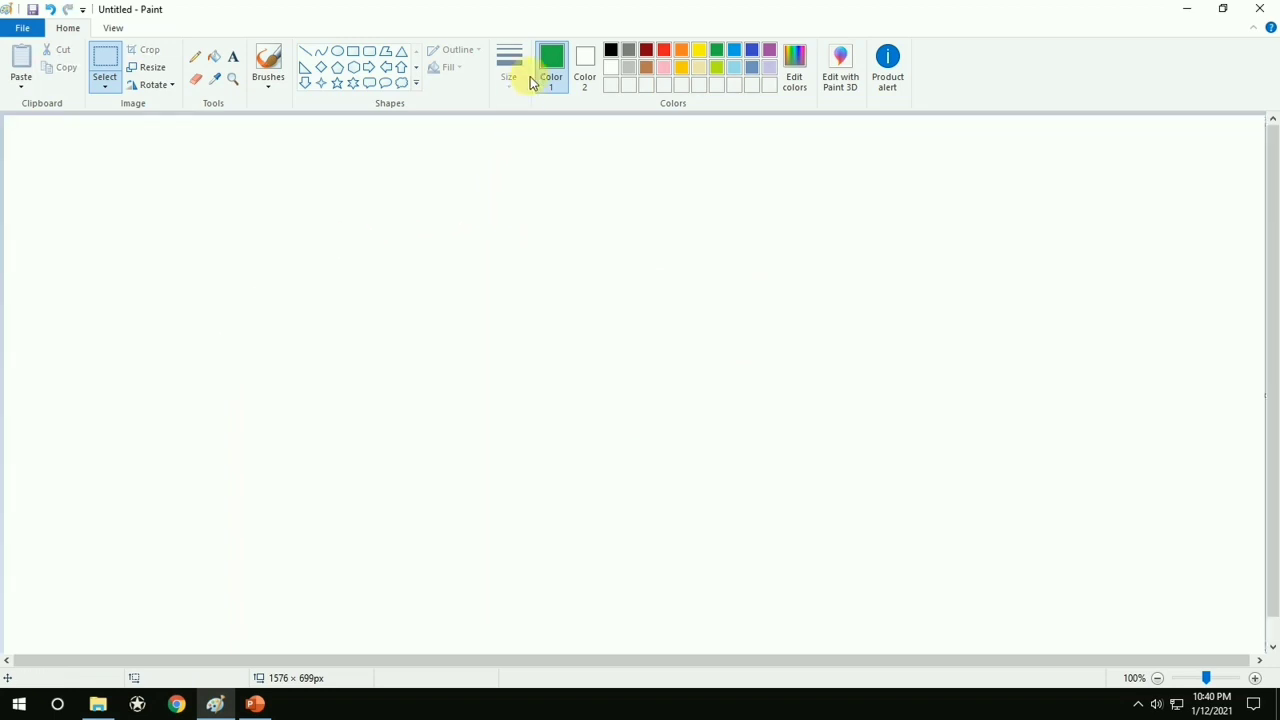
click(613, 51)
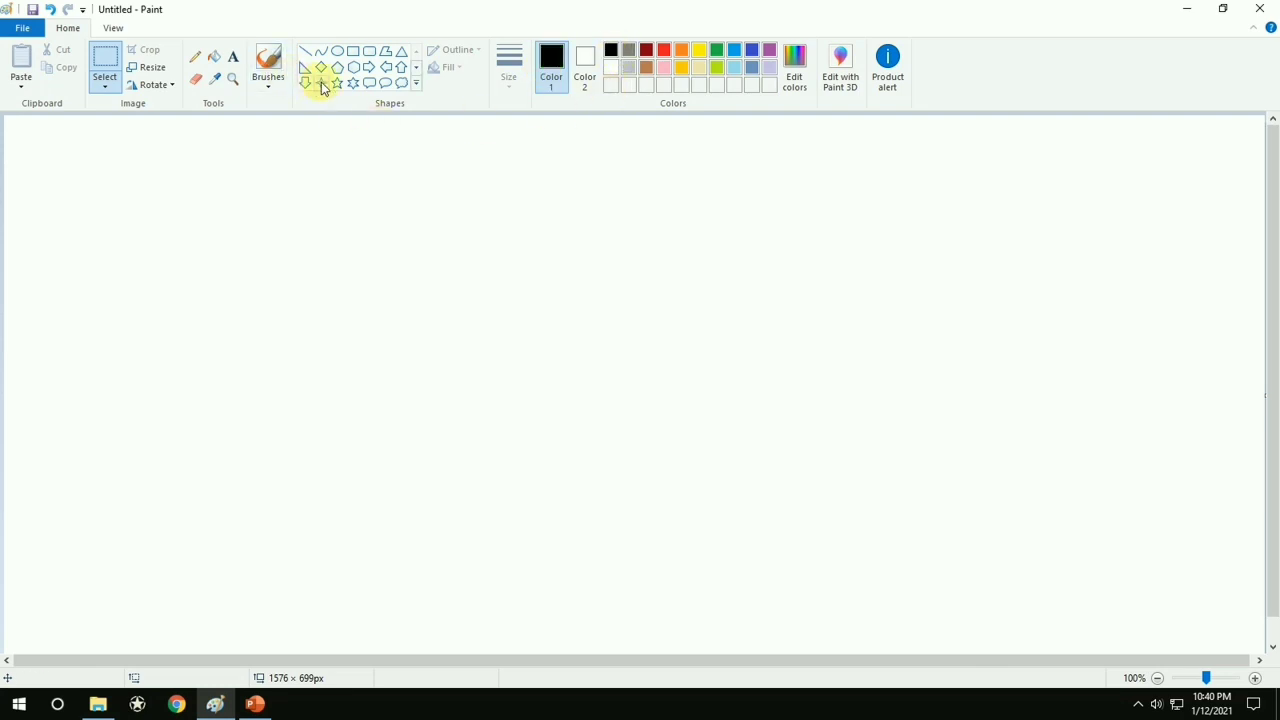
Draw a black-outlined rectangle about 177 × 182 px near the middle of the canvas and fill it with blue
click(337, 51)
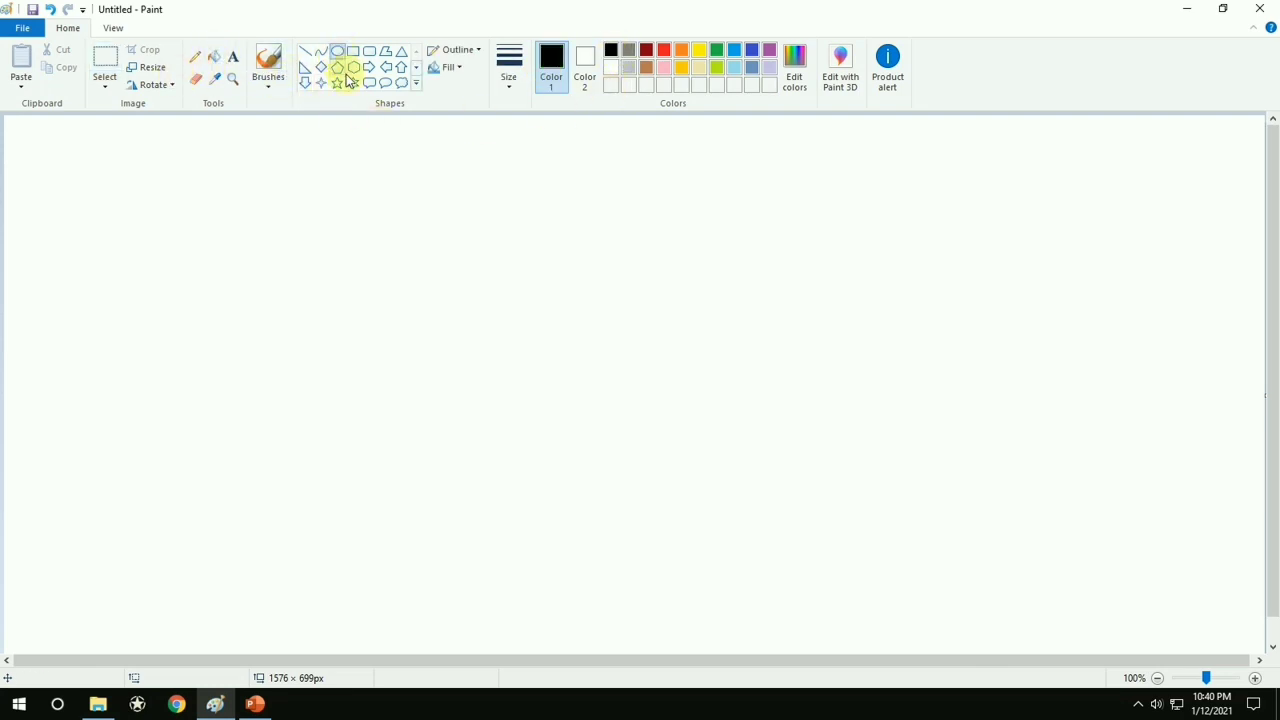
click(355, 56)
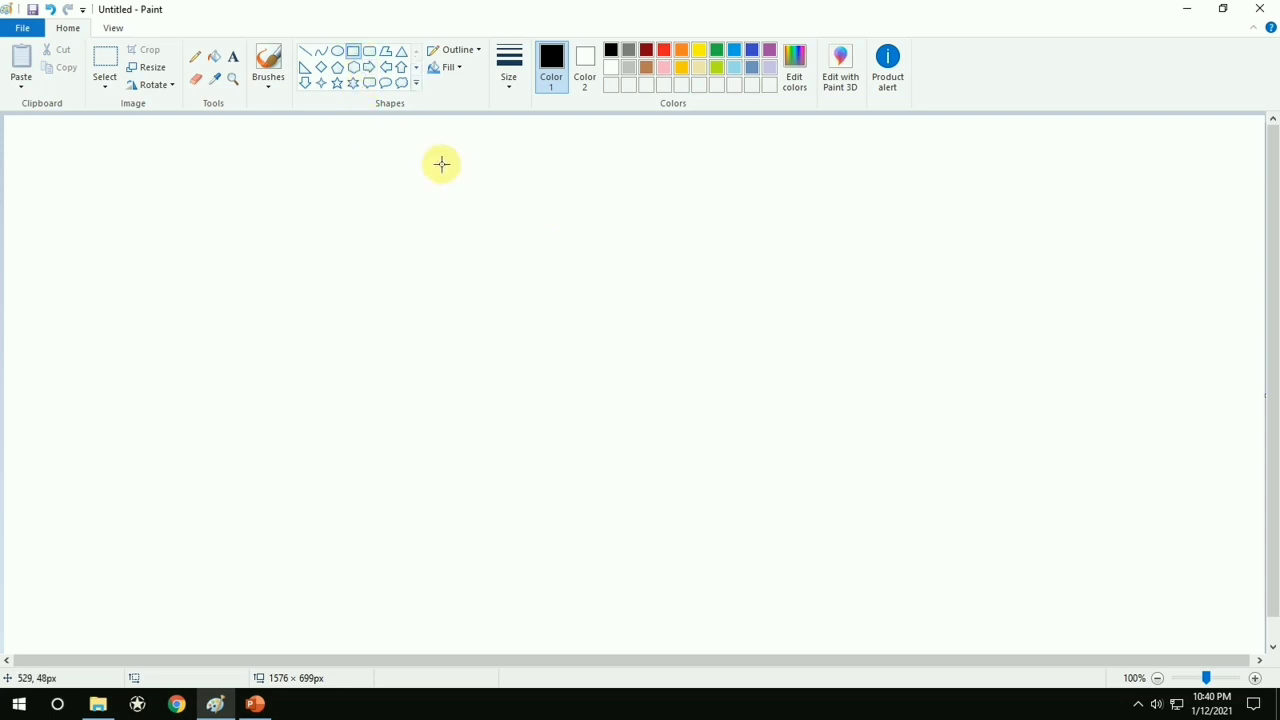
mouse_move(520, 210)
mouse_down()
mouse_move(617, 286)
mouse_move(663, 355)
mouse_up()
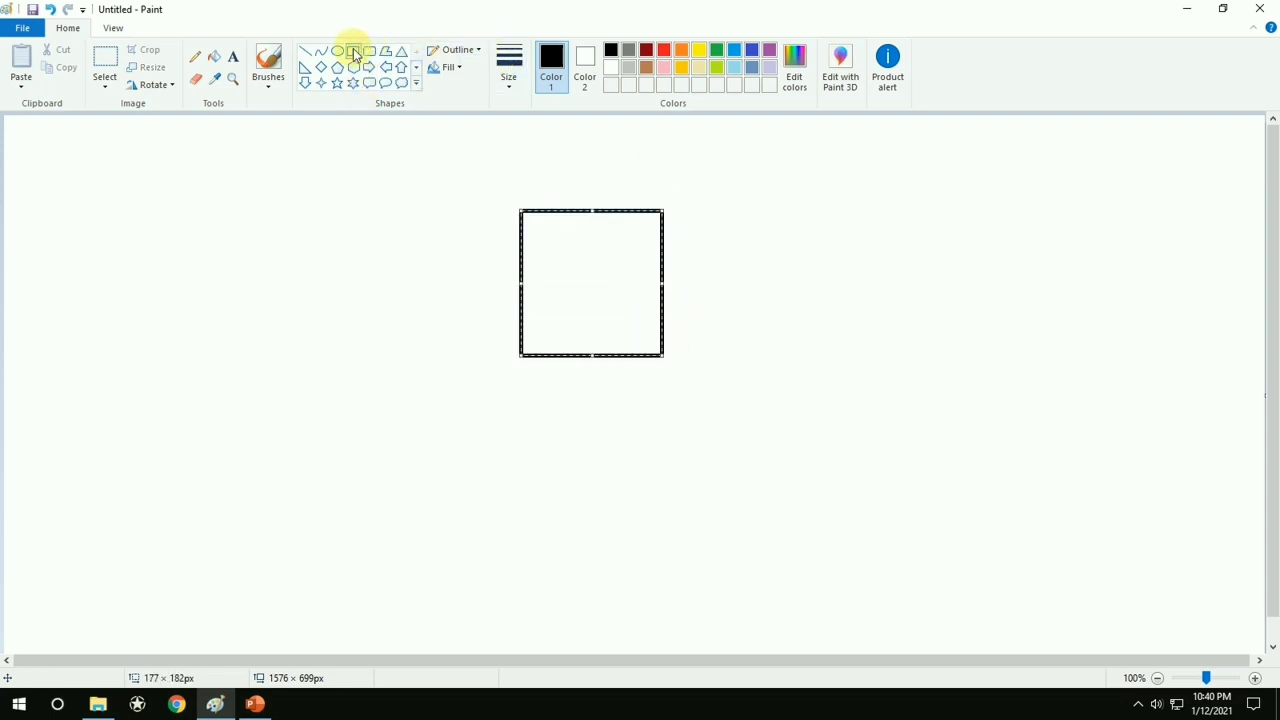
click(214, 57)
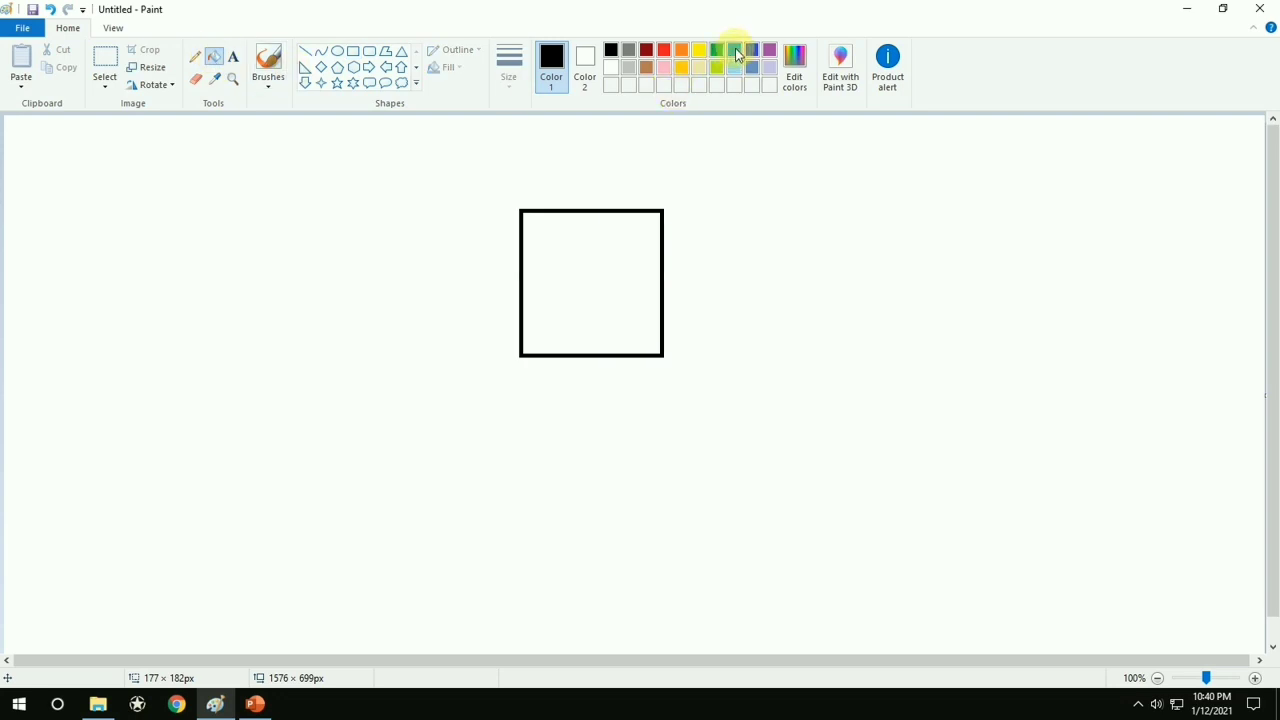
click(736, 52)
click(600, 230)
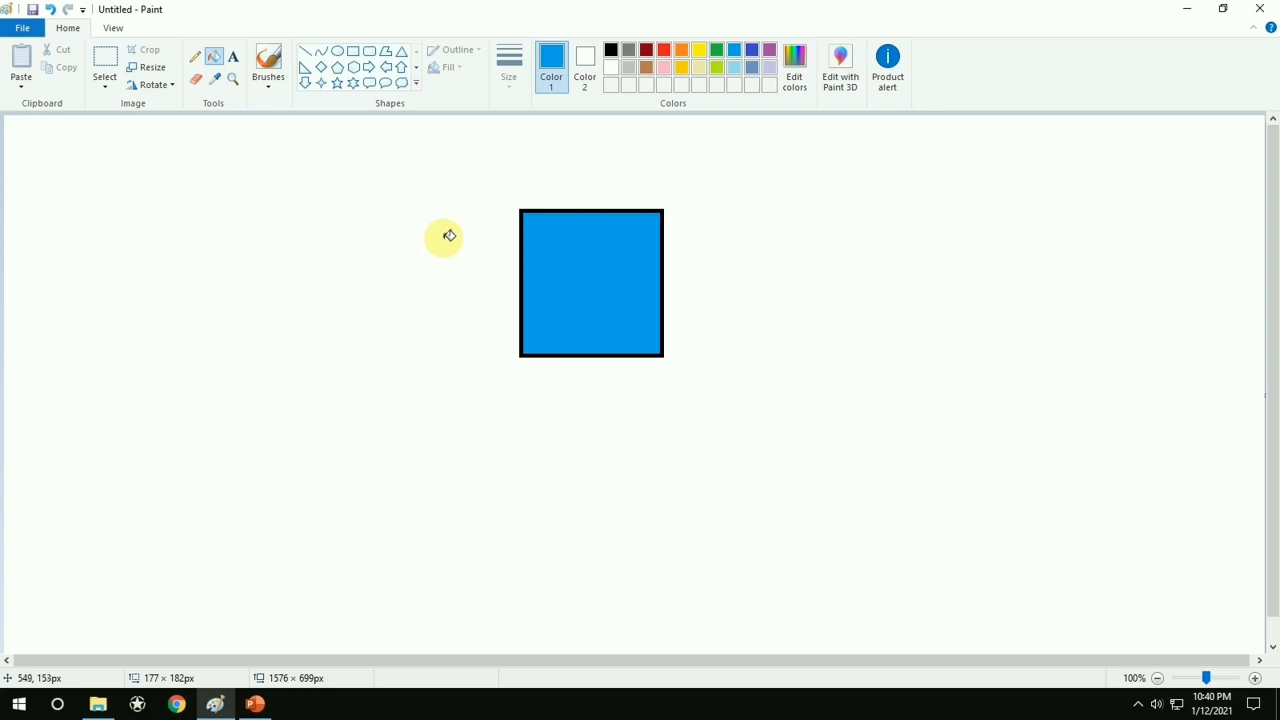
Copy the blue square with a rectangular selection about 222 × 244 px and place the pasted copy just right of the original
click(105, 56)
click(107, 88)
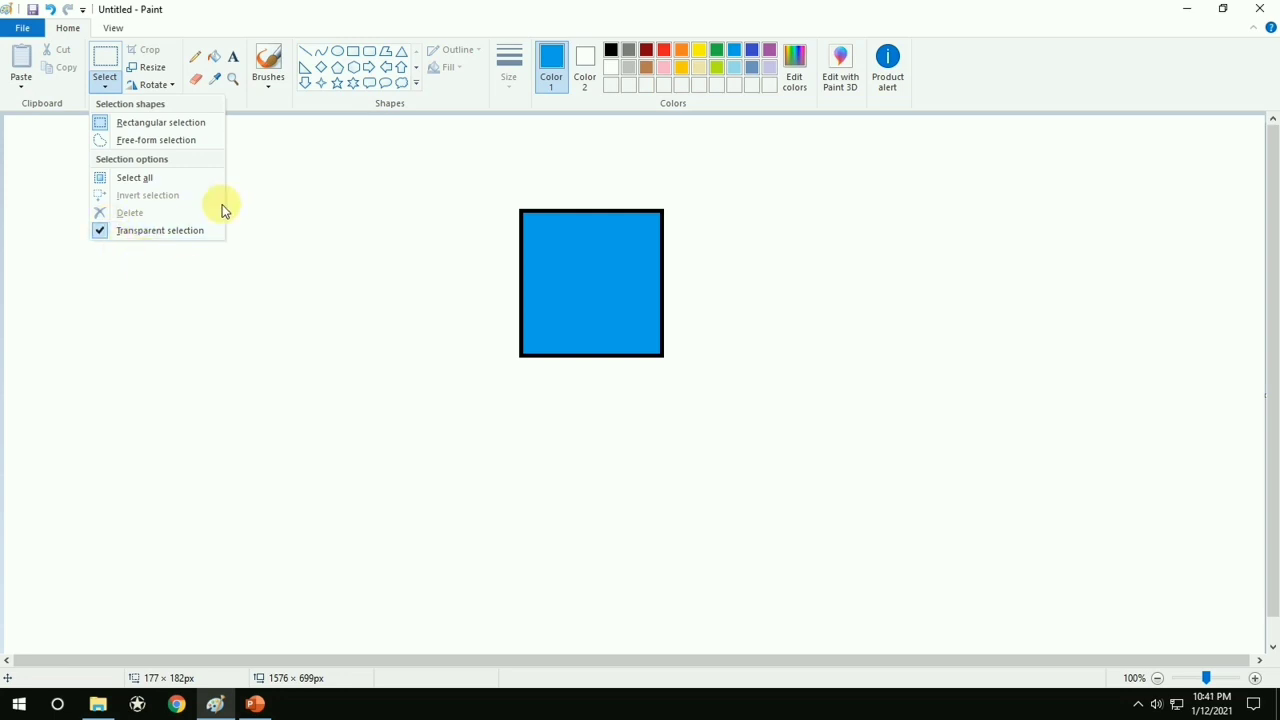
click(423, 203)
drag(503, 189, 678, 383)
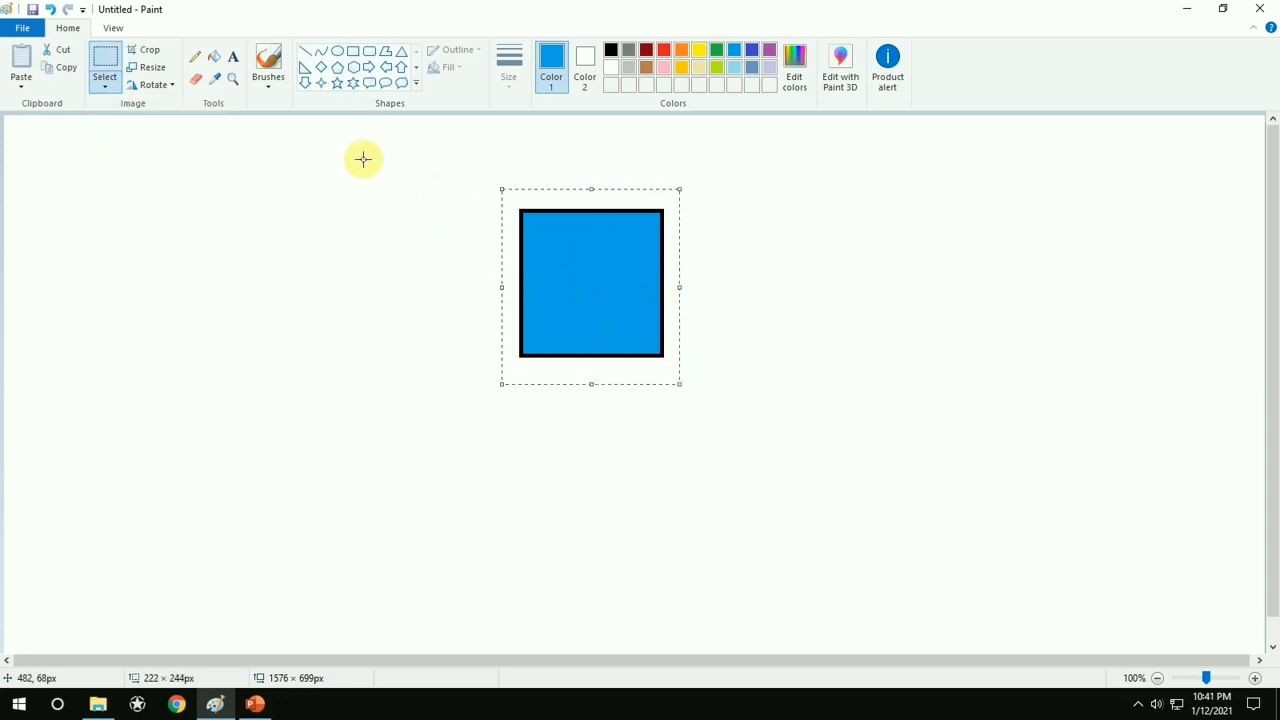
click(64, 69)
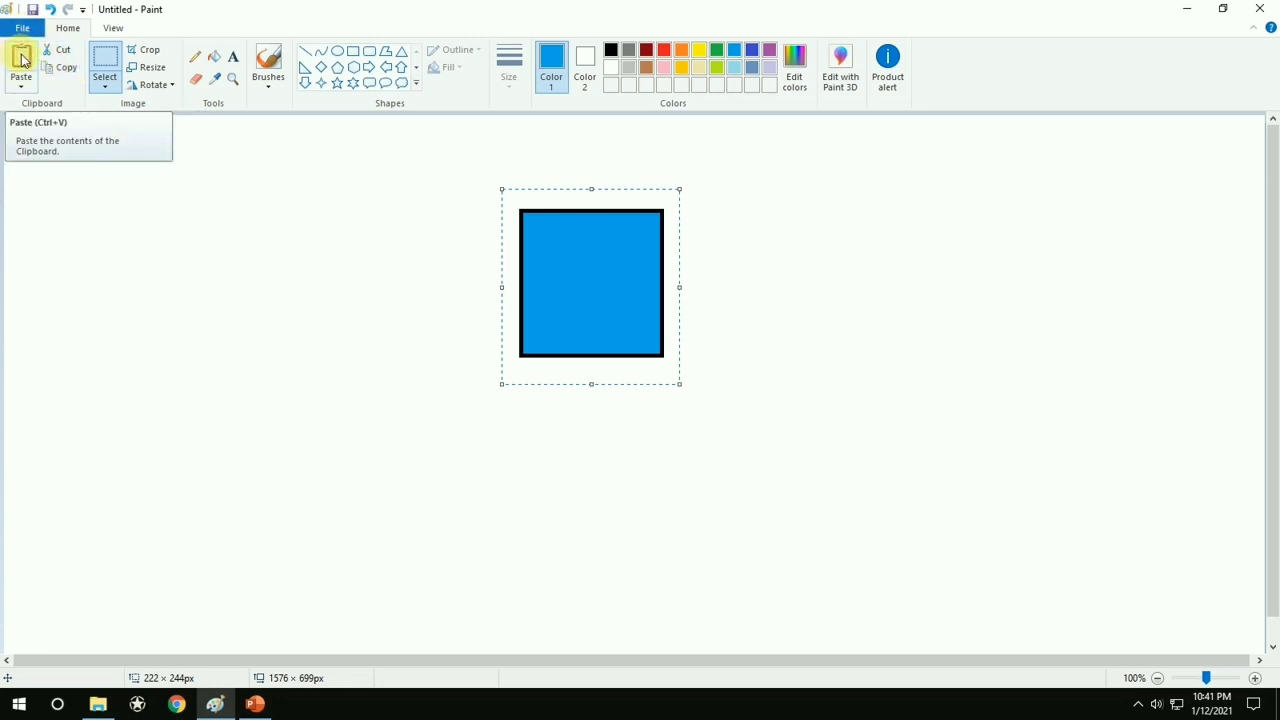
click(22, 60)
drag(83, 209, 765, 272)
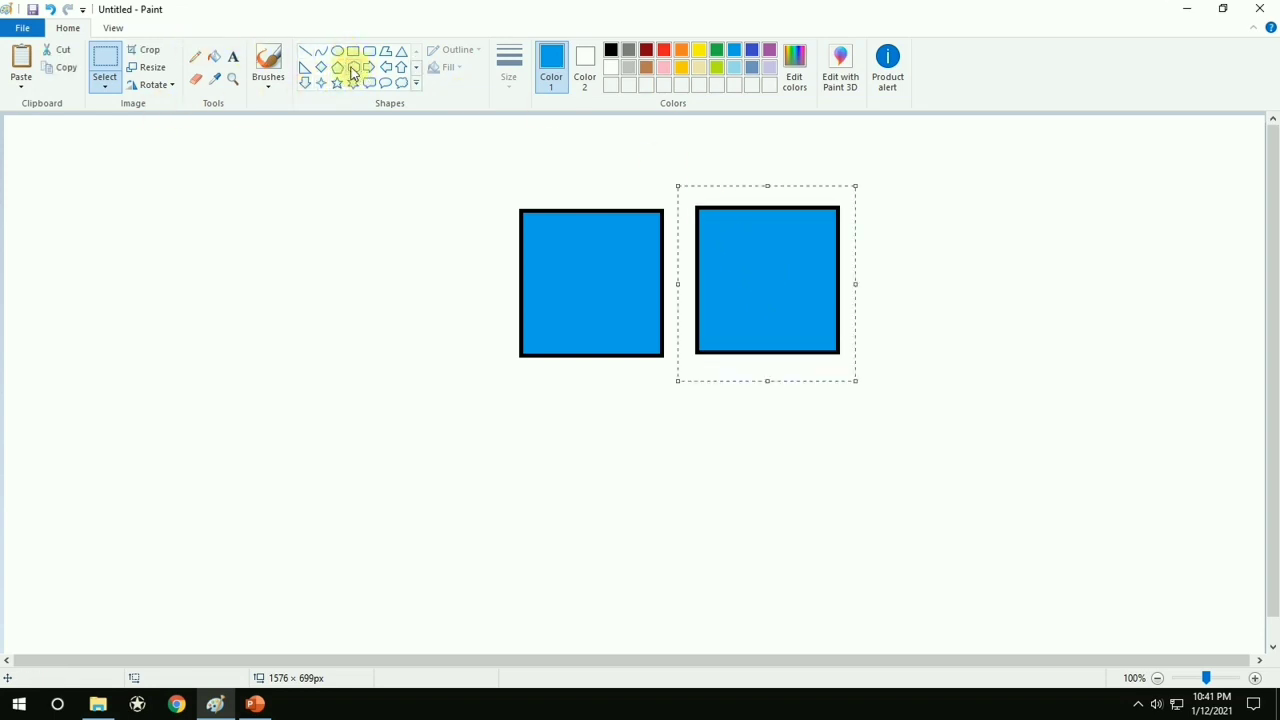
Draw a yellow five-point star about 136 × 122 px left of the blue squares and fill it with yellow
click(337, 84)
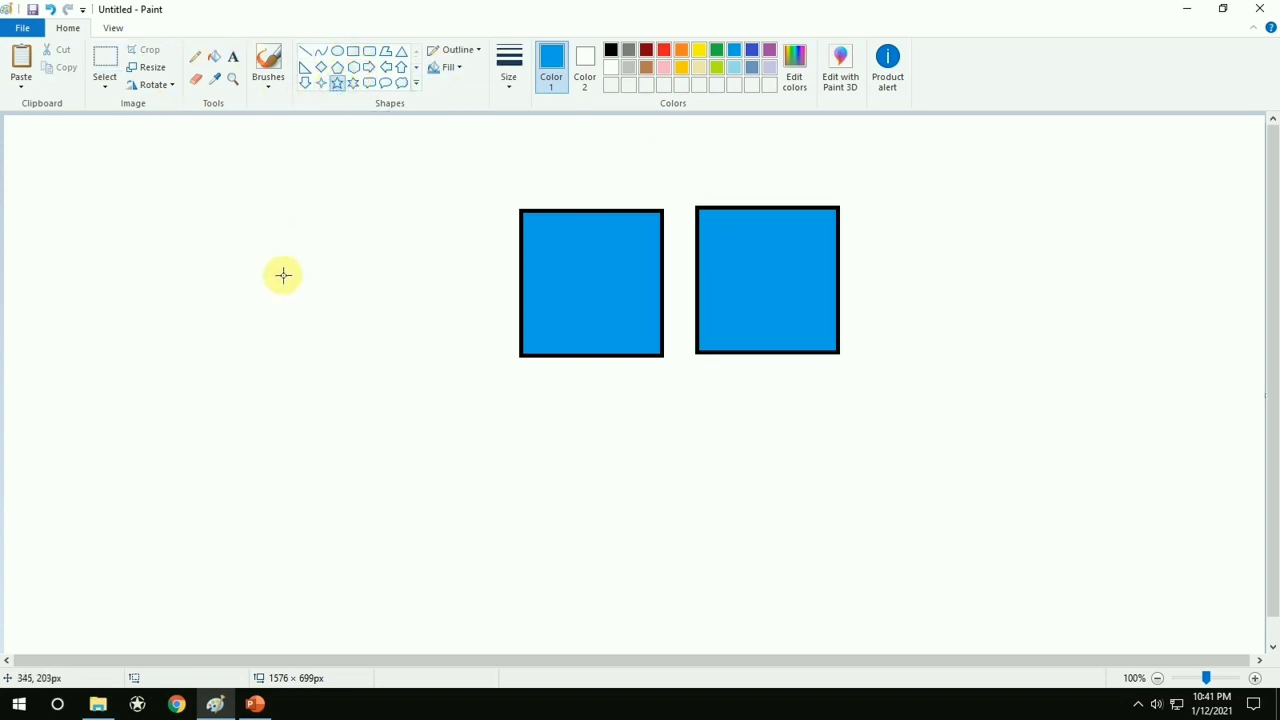
click(699, 50)
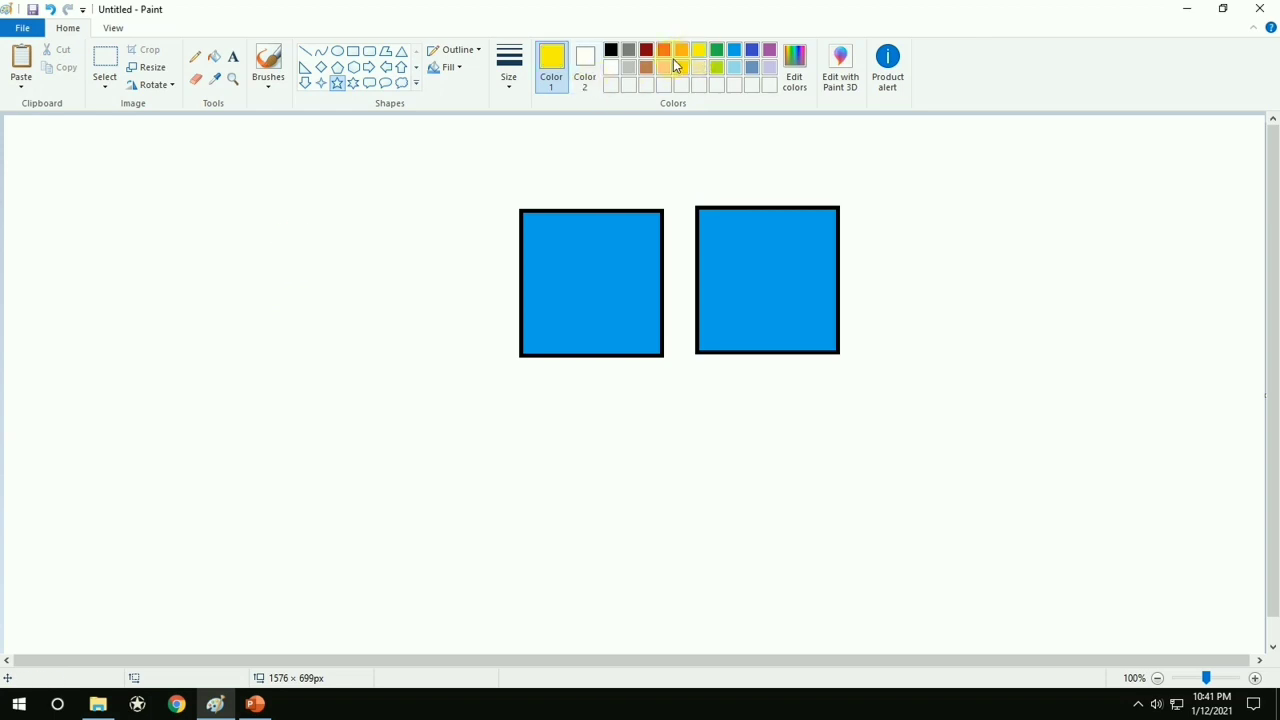
drag(374, 184, 484, 281)
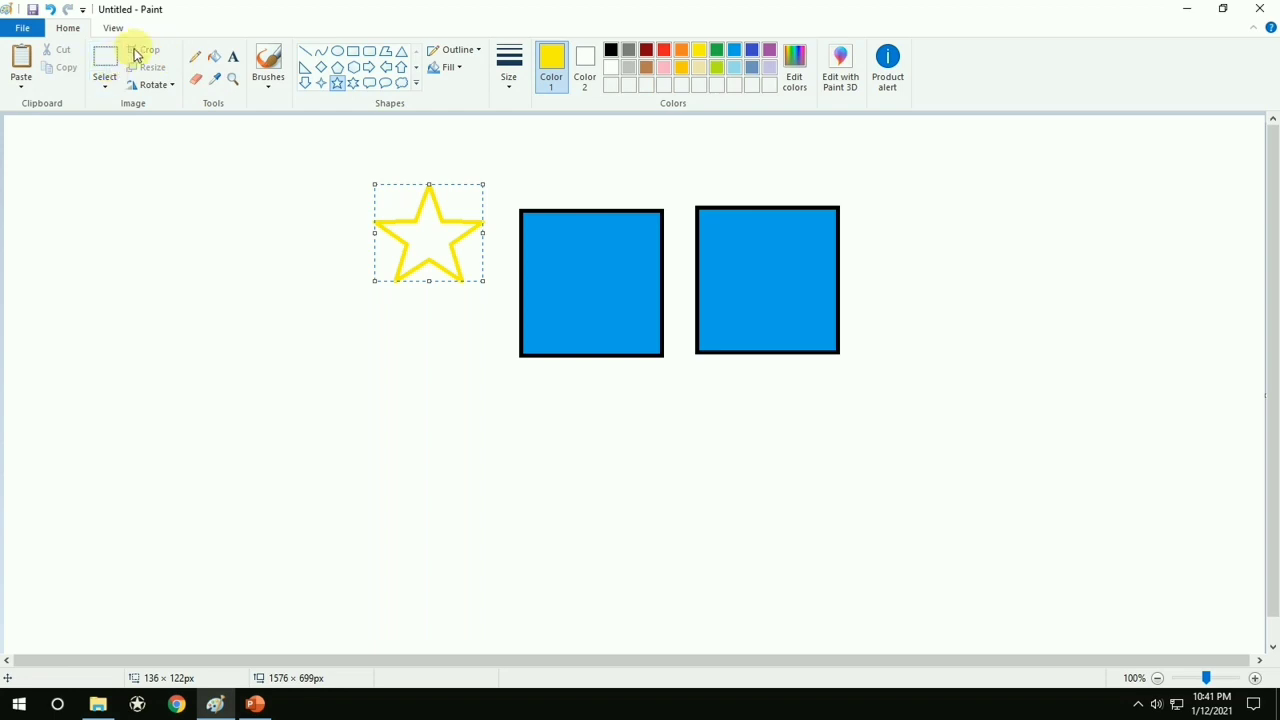
click(214, 57)
click(431, 238)
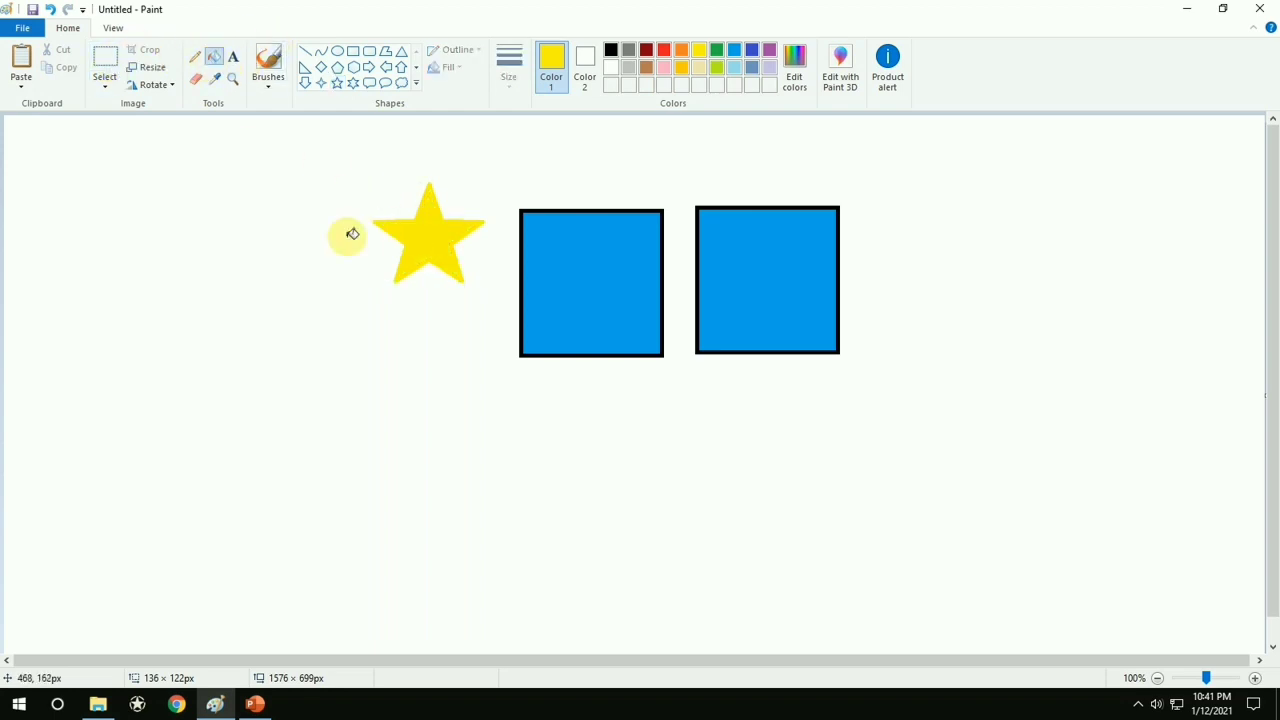
Copy the yellow star with a rectangular selection about 175 × 170 px and place the pasted copy below and left of the original
click(105, 62)
click(106, 88)
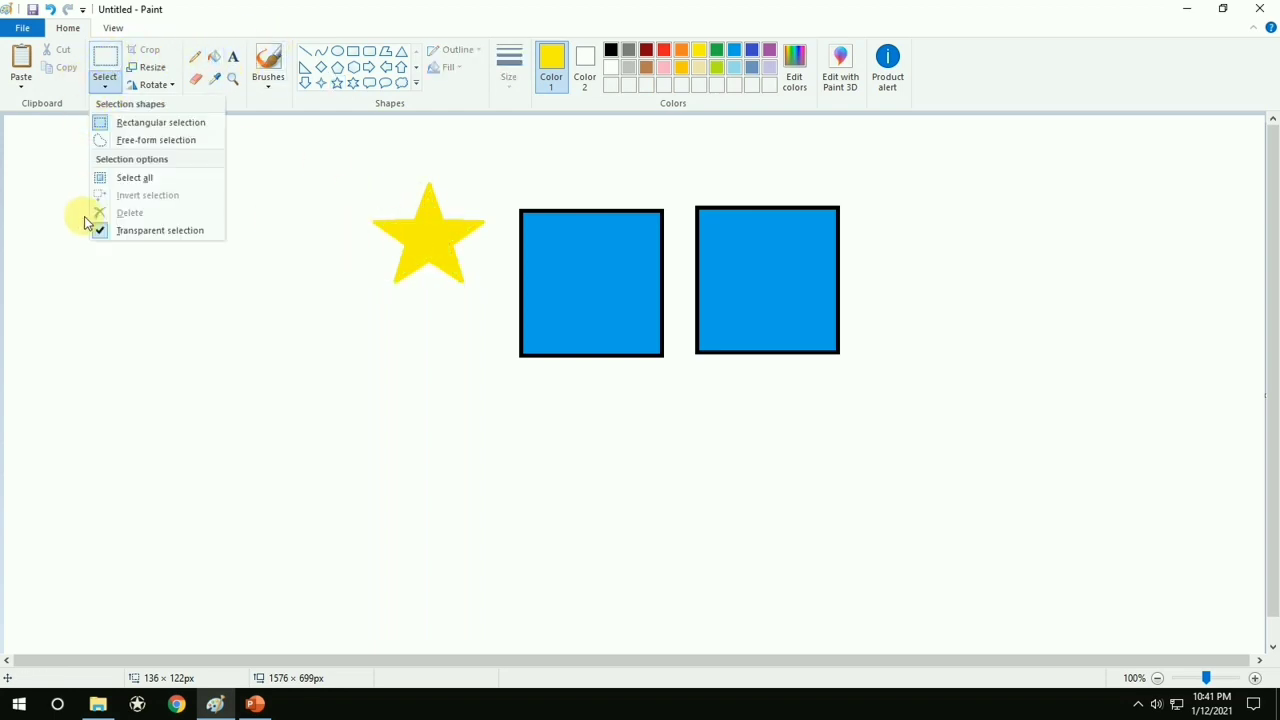
click(264, 172)
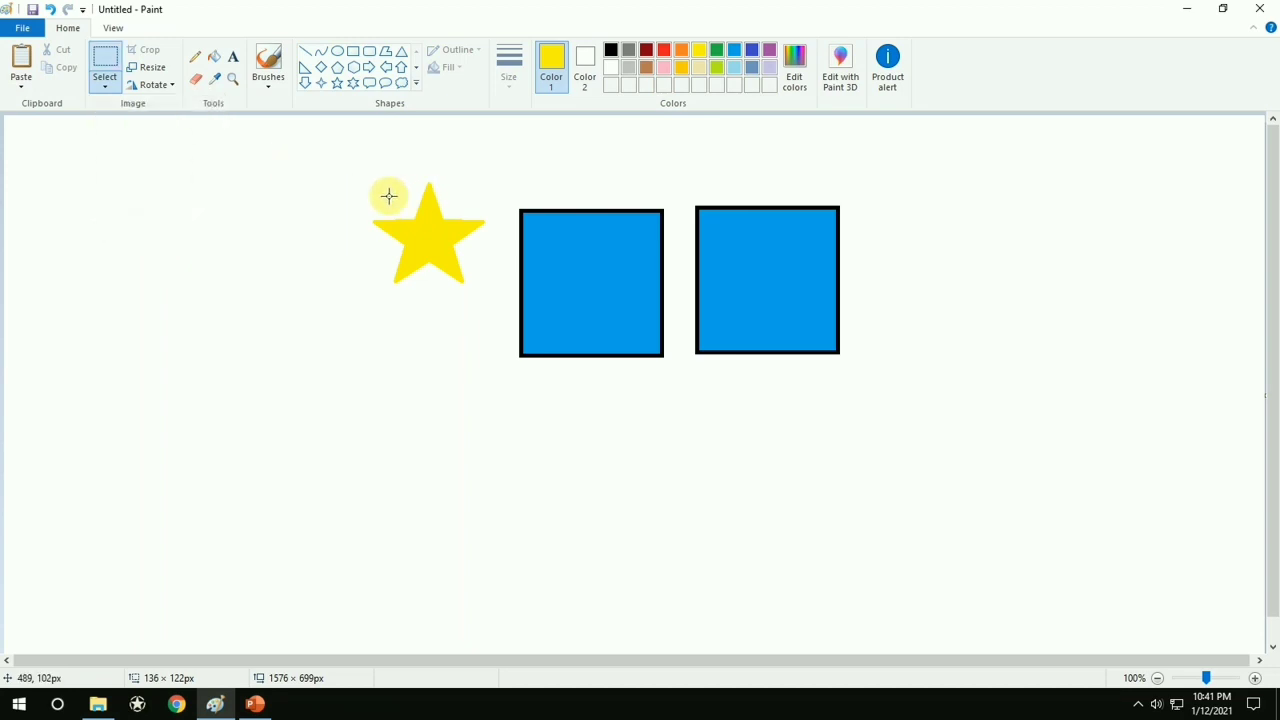
drag(357, 165, 496, 301)
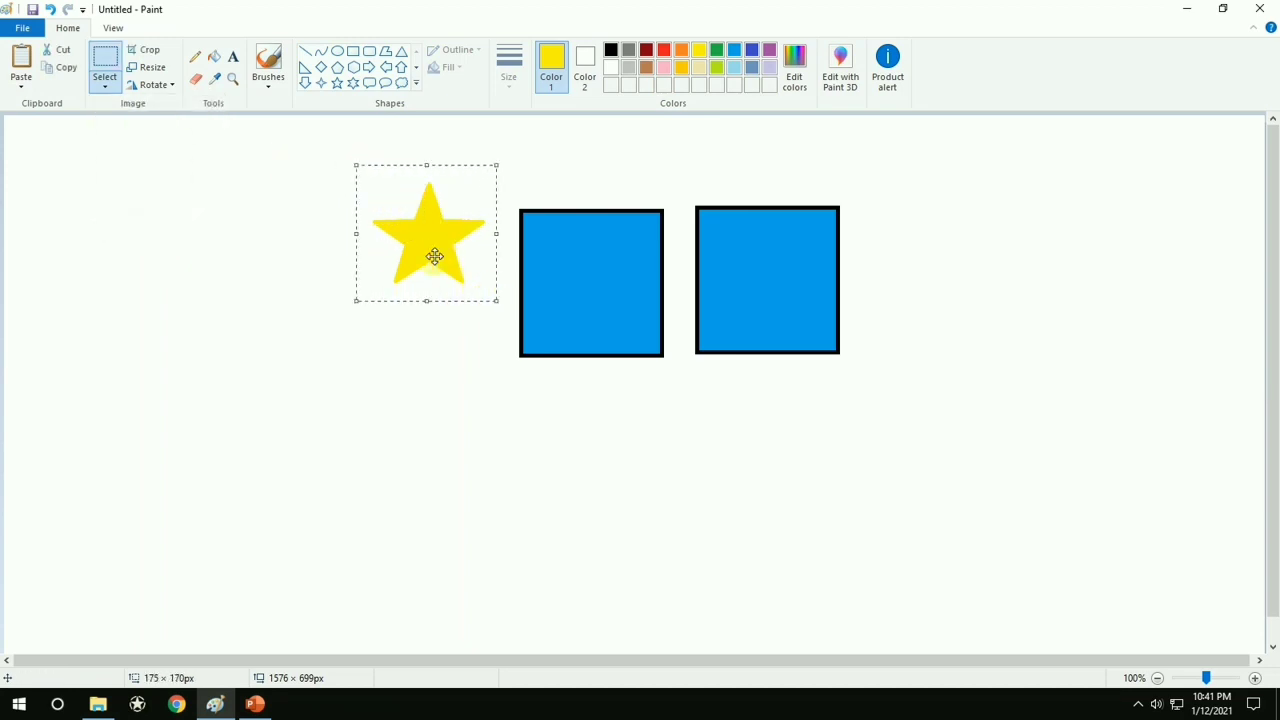
click(64, 70)
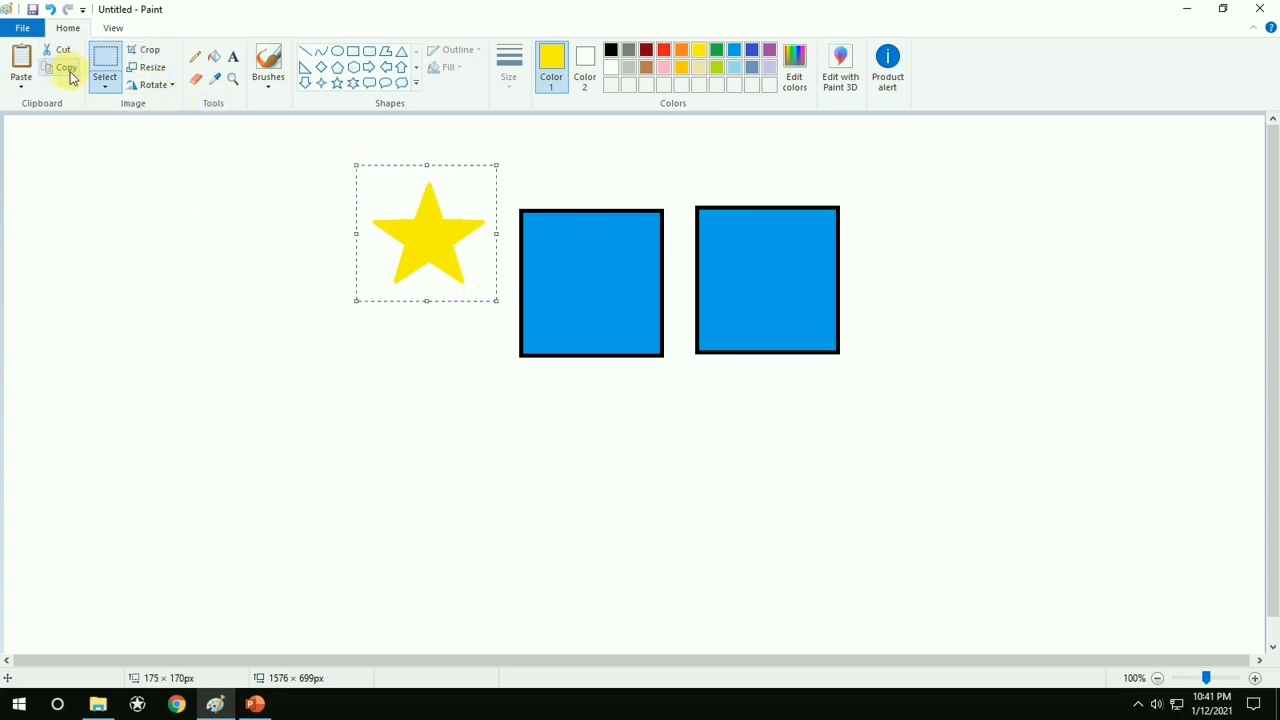
click(24, 58)
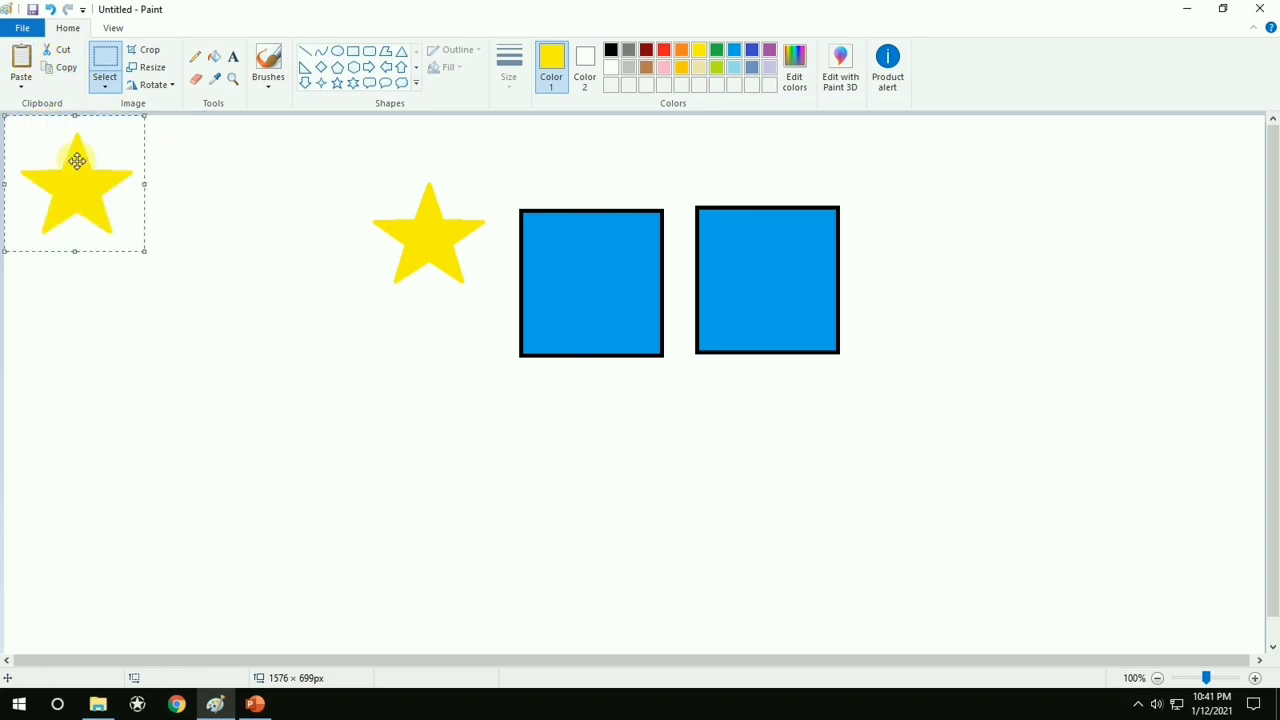
drag(77, 157, 323, 280)
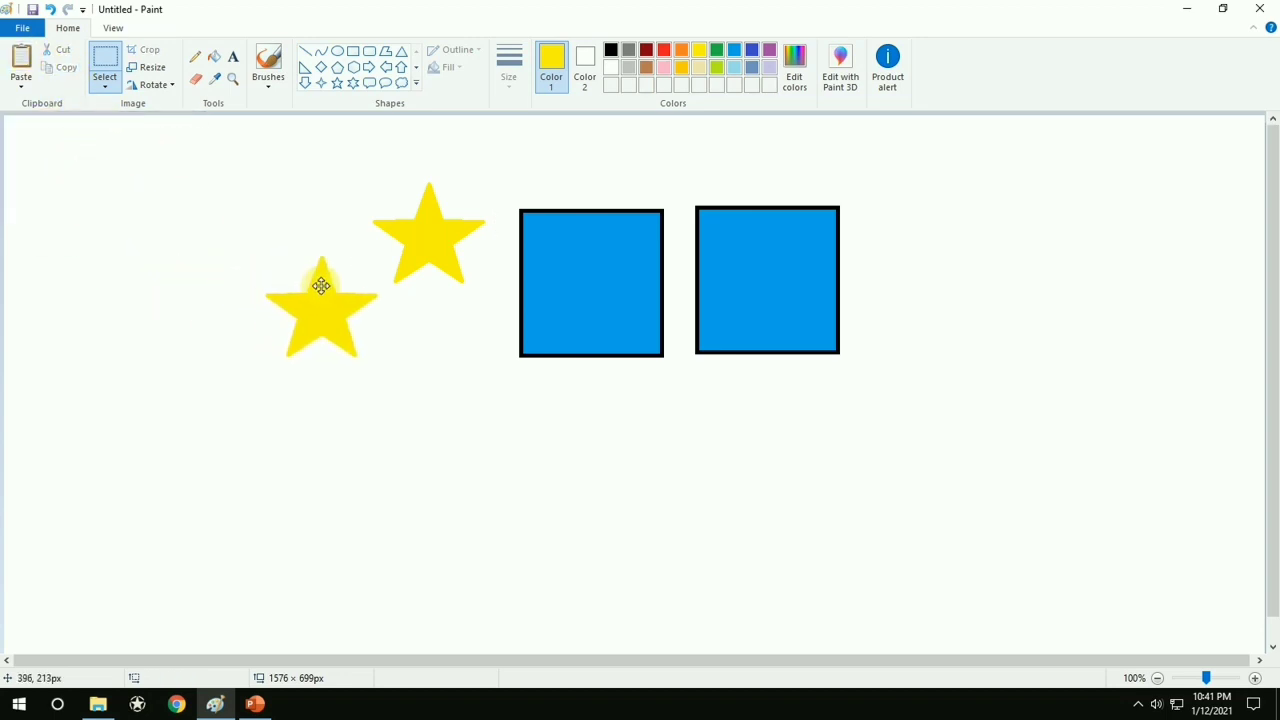
Paste three more yellow stars and spread them around the second star: below the original, above-left and below-left
click(21, 58)
drag(51, 177, 404, 378)
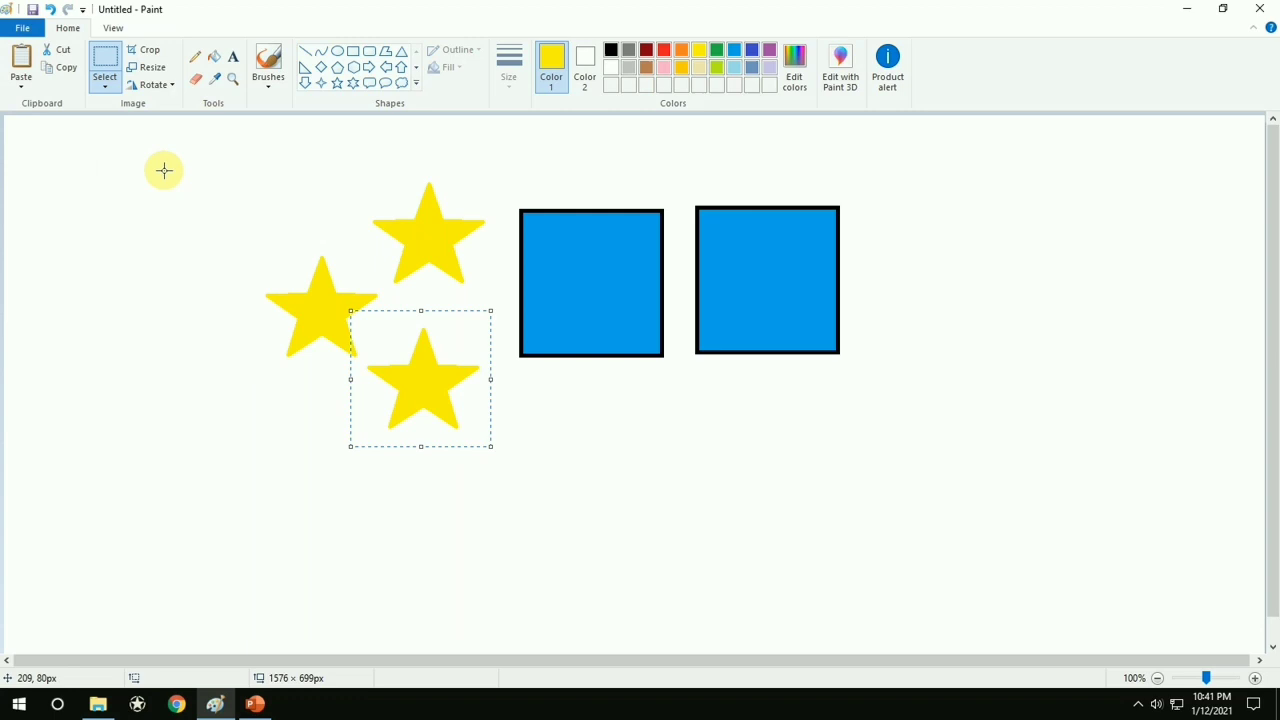
click(21, 58)
drag(103, 174, 264, 206)
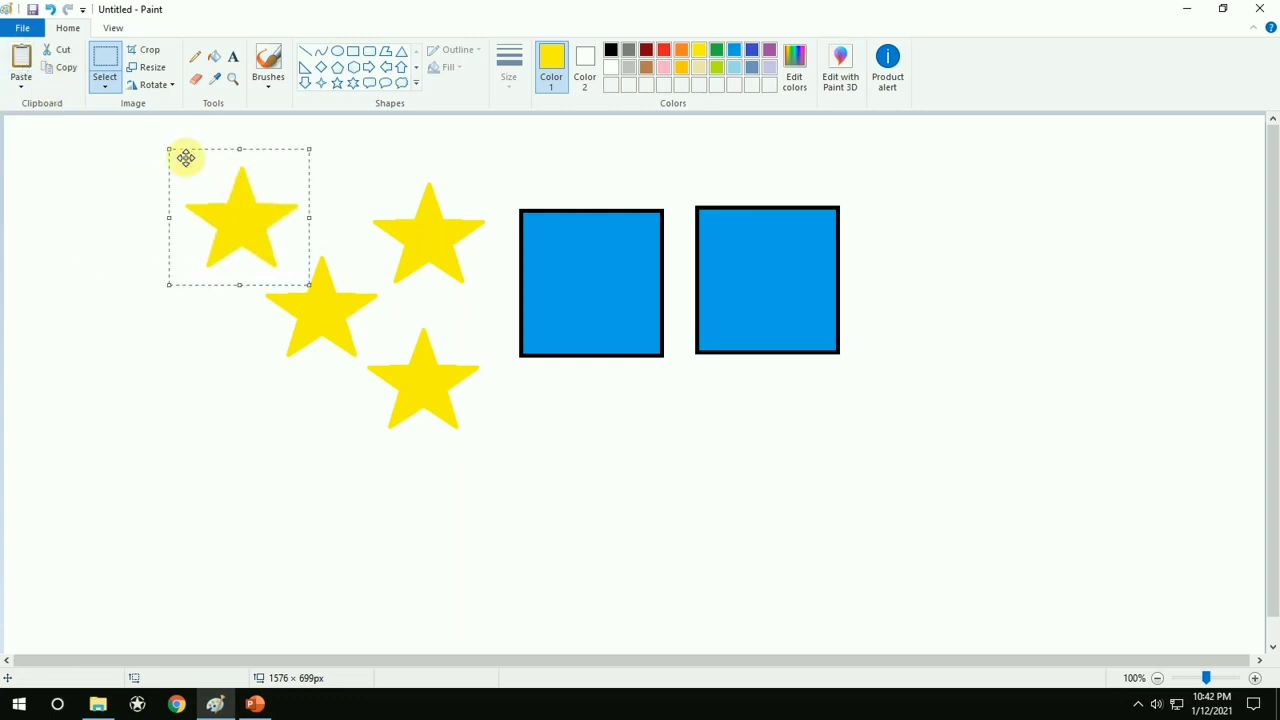
click(21, 58)
drag(80, 157, 190, 363)
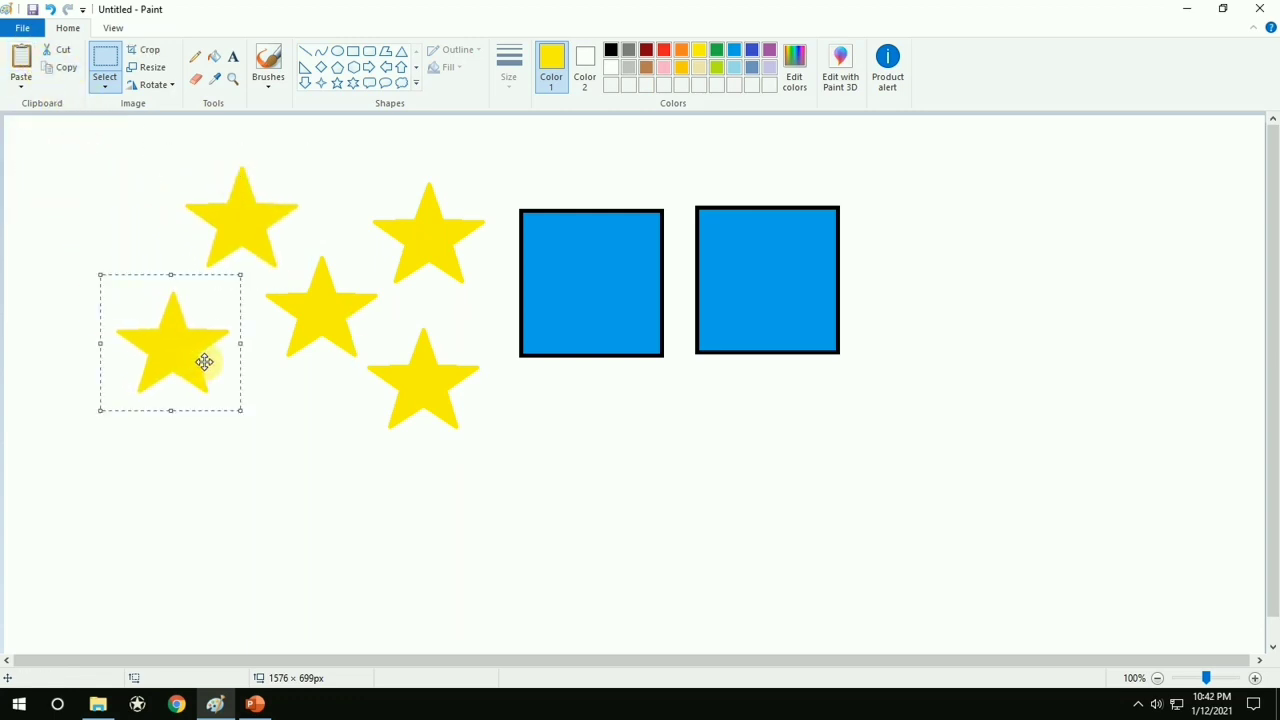